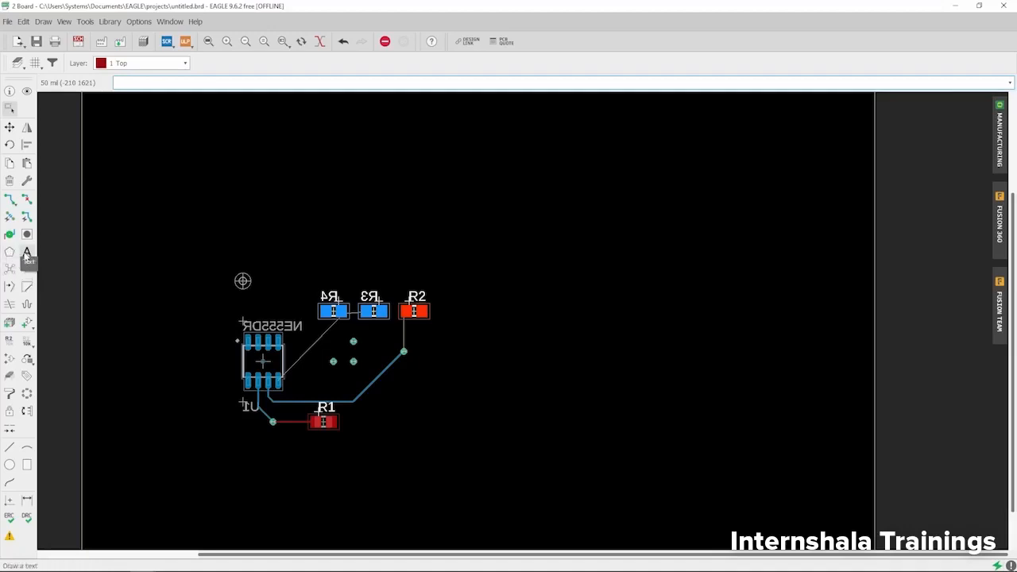
Step: Start a text label on the board with the text 'Cipher2Infinity'
scroll(184, 238, "down", 2)
scroll(228, 245, "down", 2)
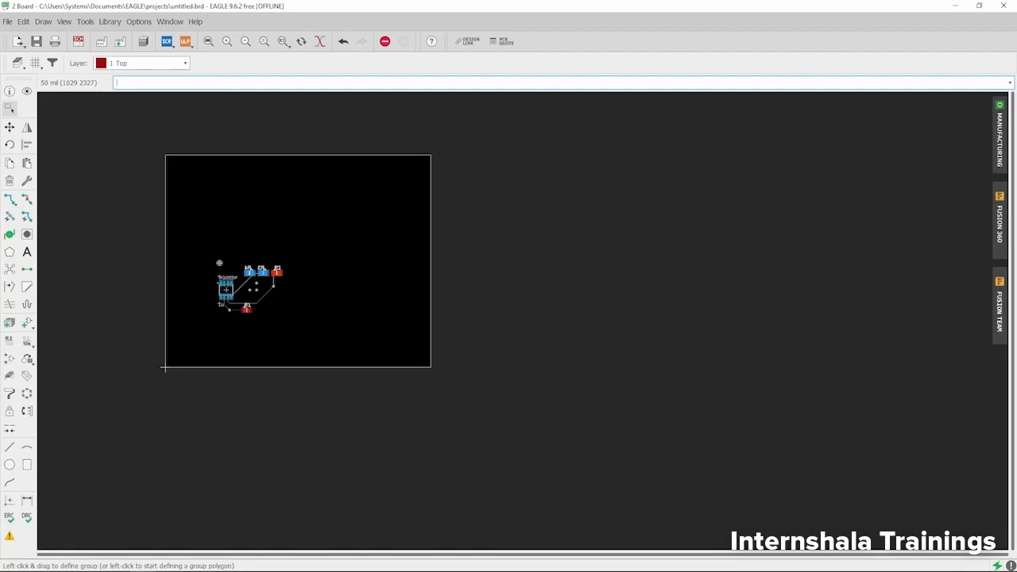
scroll(252, 173, "up", 2)
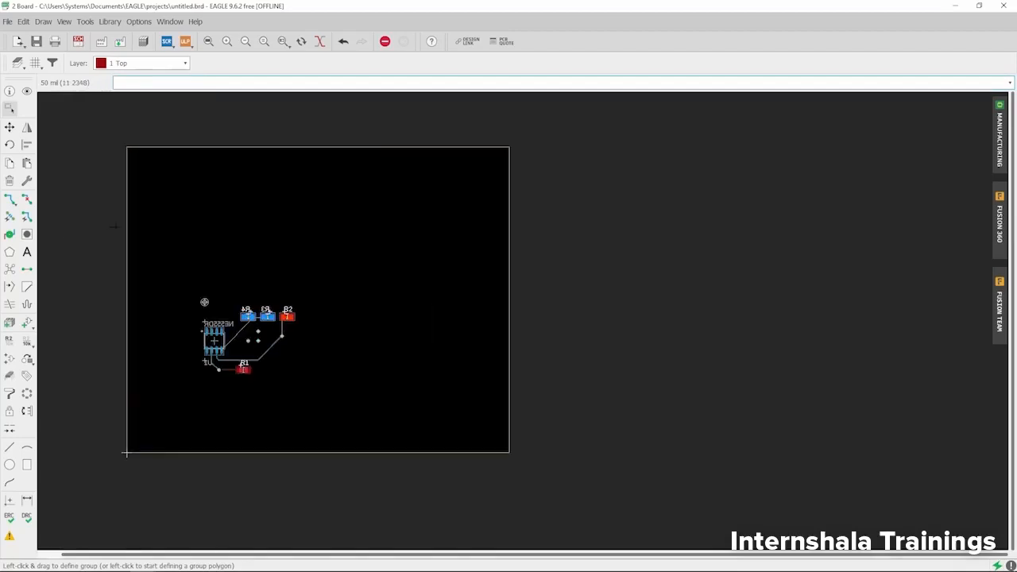
left_click(26, 252)
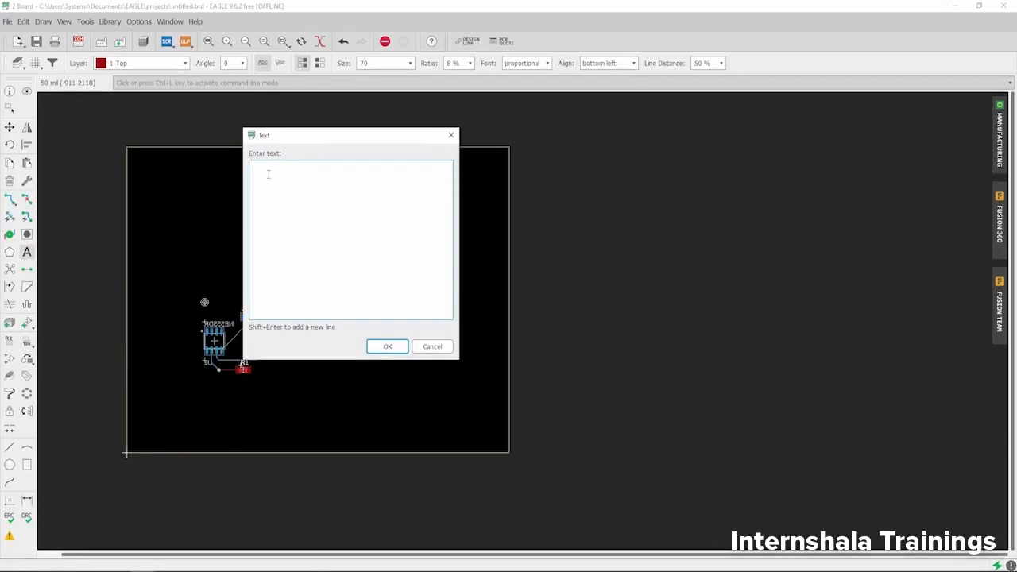
type("Cipher2Infinity")
left_click(387, 347)
scroll(309, 216, "down", 2)
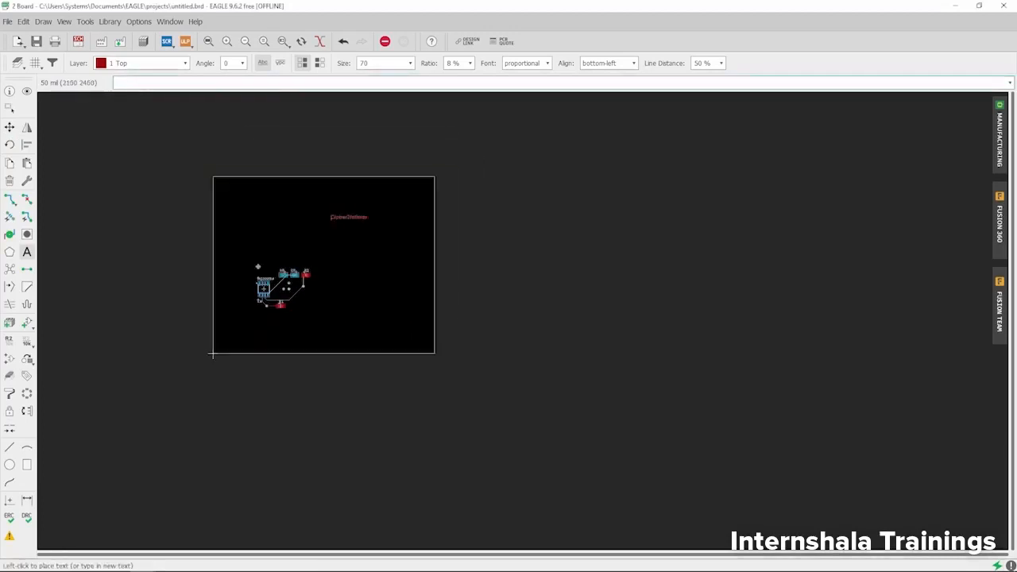
scroll(251, 188, "up", 3)
scroll(238, 199, "up", 2)
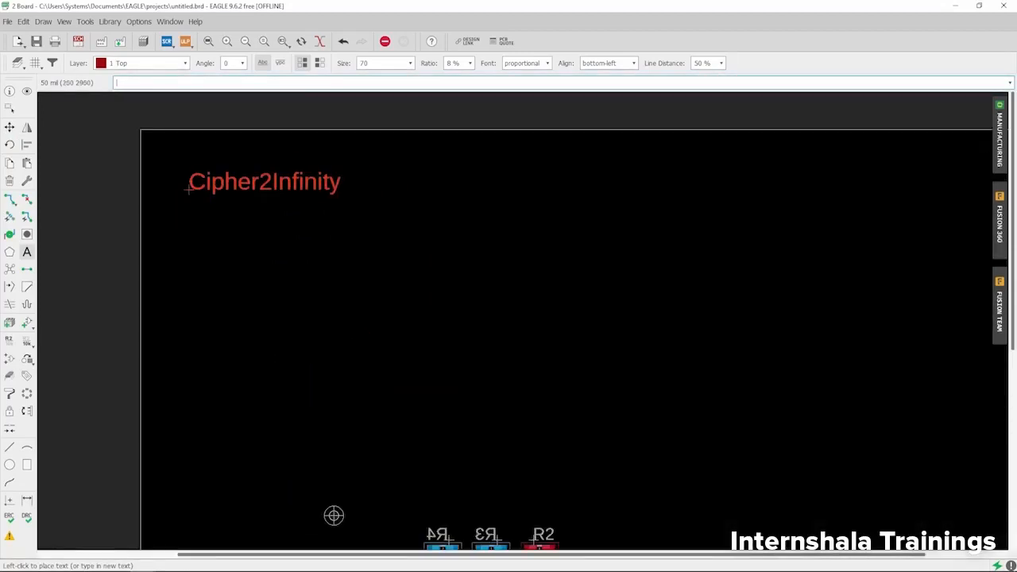
scroll(176, 189, "down", 2)
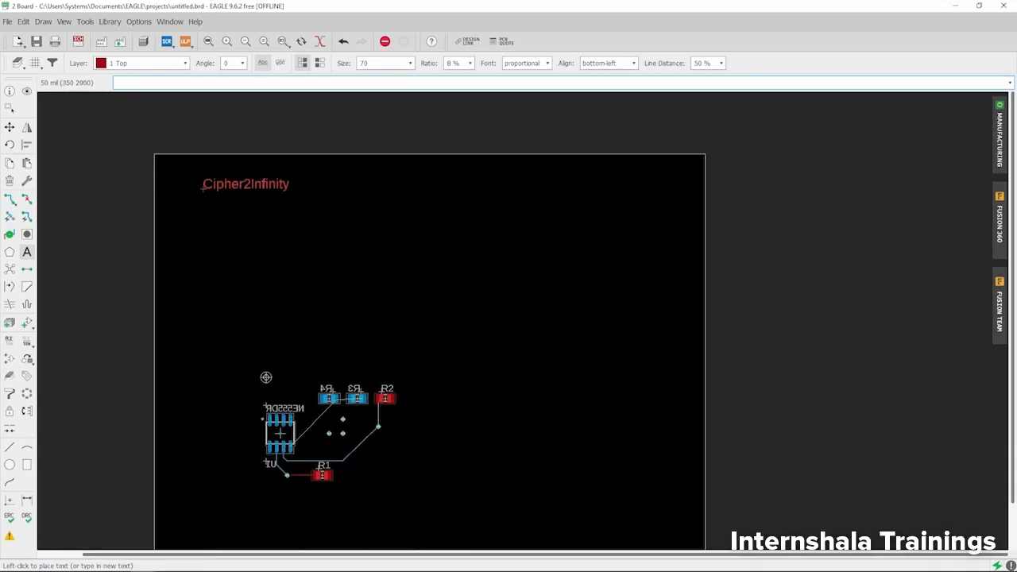
Step: Place the 'Cipher2Infinity' label on layer 25 tNames near the board's top-left, then cancel the next text
left_click(162, 70)
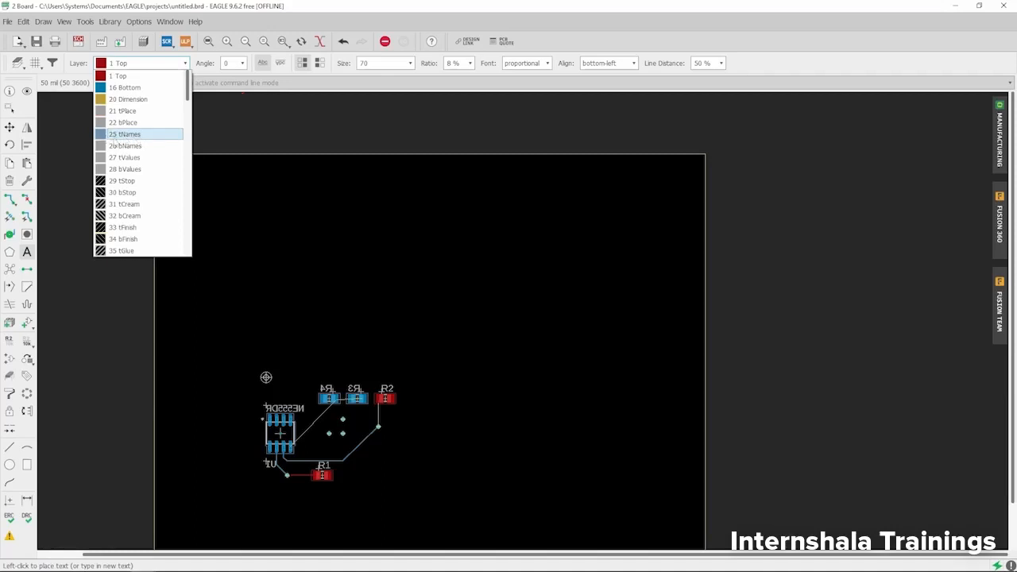
left_click(116, 135)
scroll(175, 172, "up", 3)
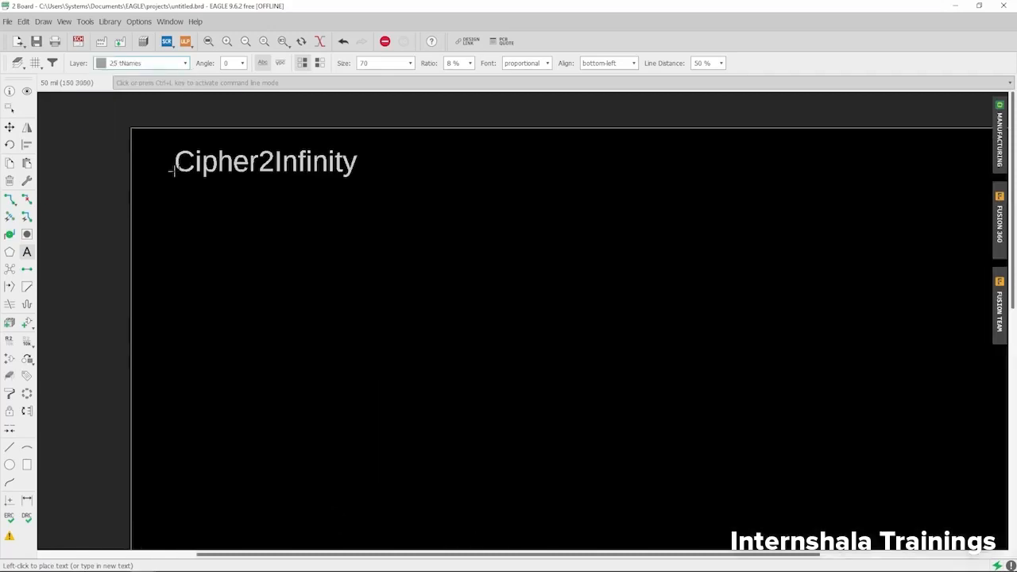
left_click(170, 170)
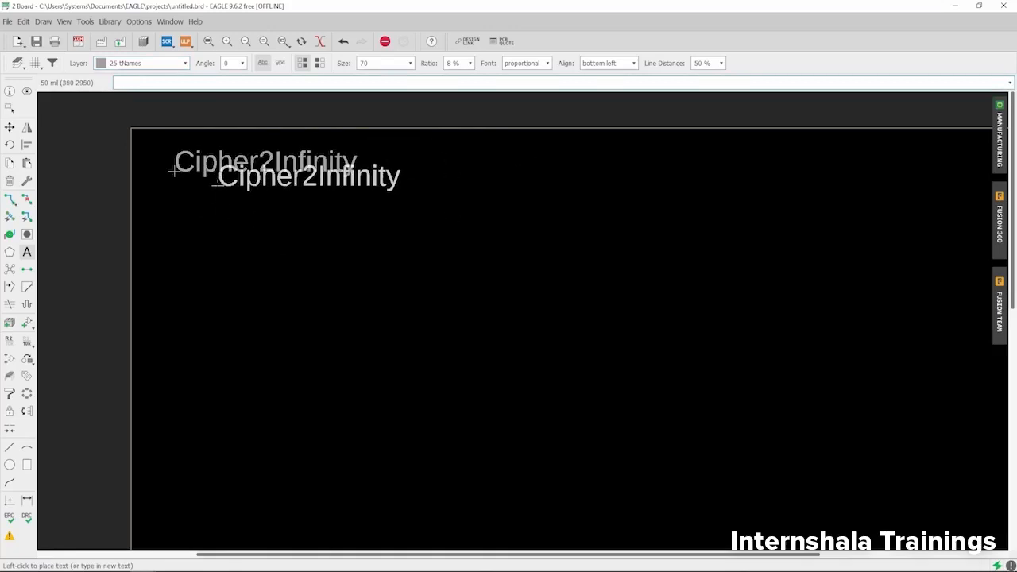
key("Escape")
left_click_drag(110, 140, 467, 137)
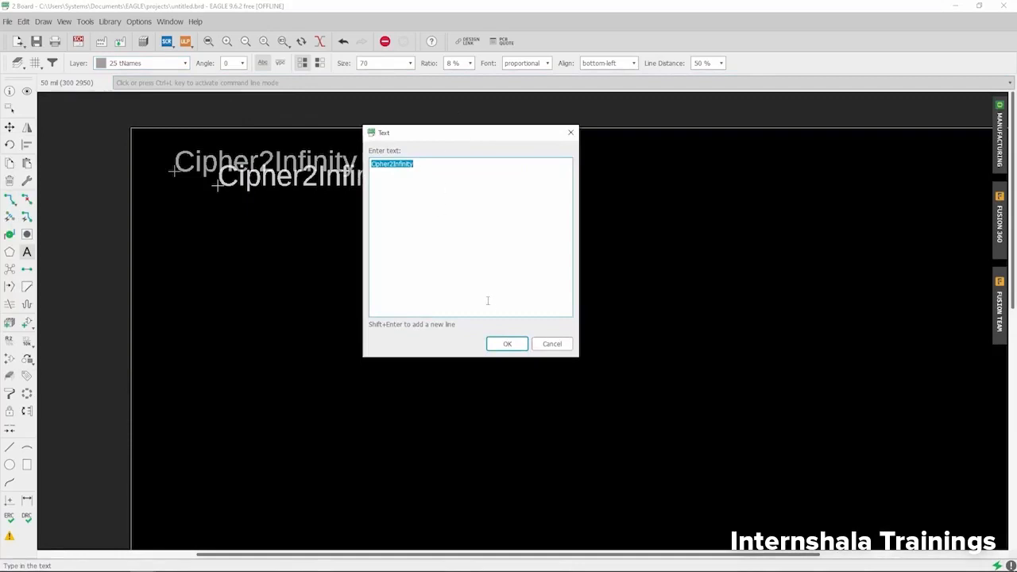
left_click(552, 344)
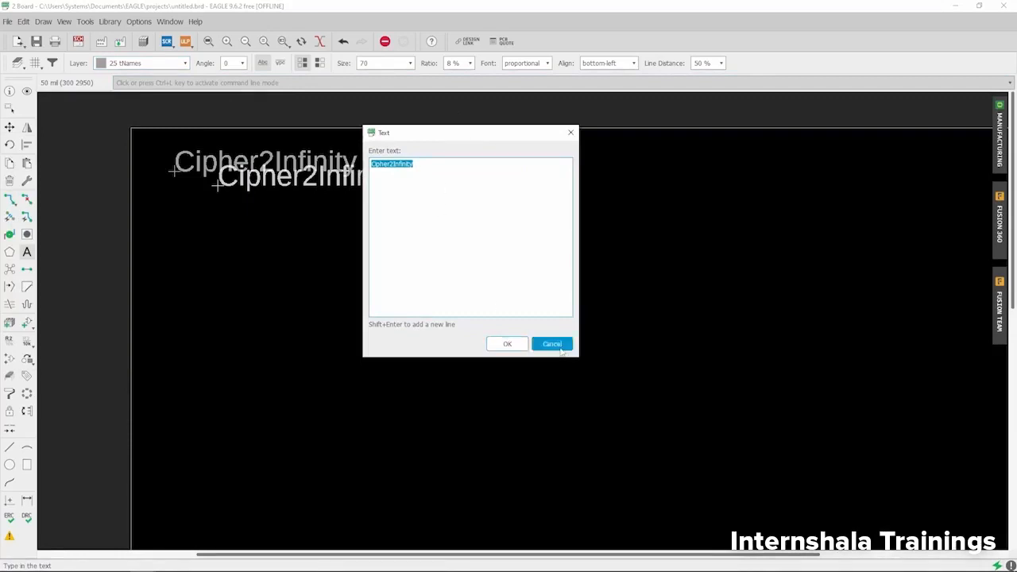
scroll(341, 425, "down", 3)
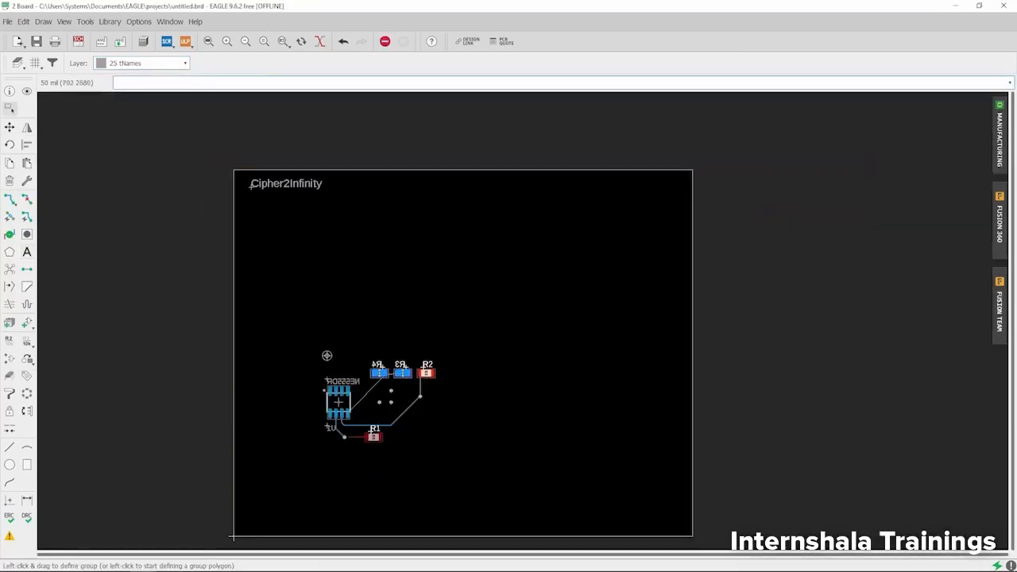
scroll(317, 221, "up", 2)
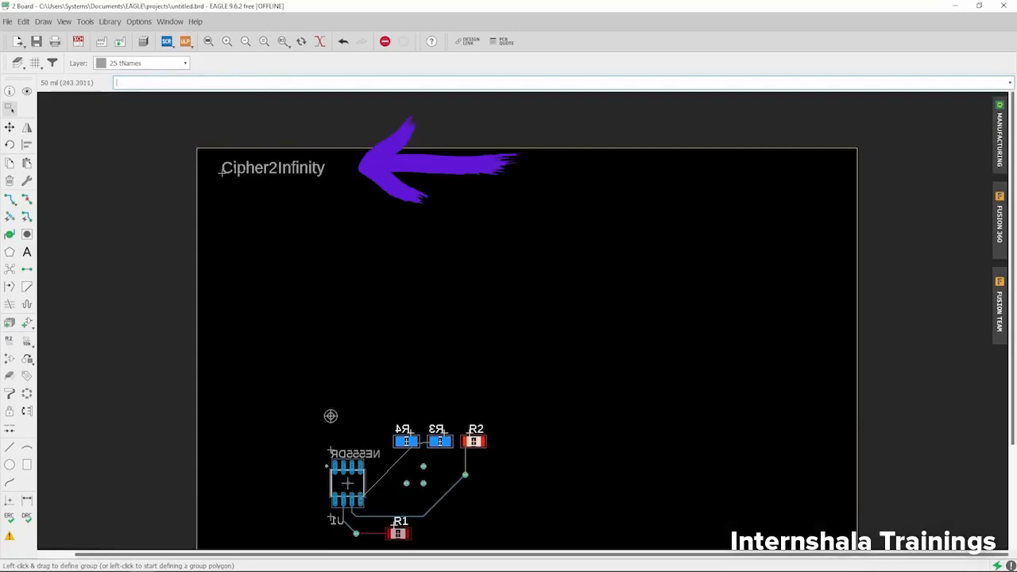
left_click(1000, 135)
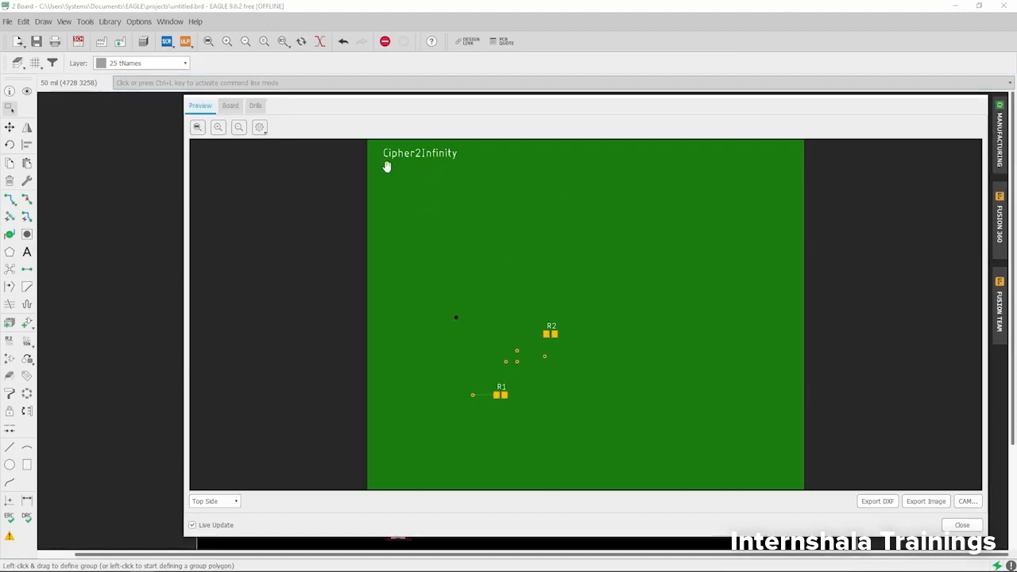
scroll(388, 163, "up", 3)
scroll(346, 240, "down", 3)
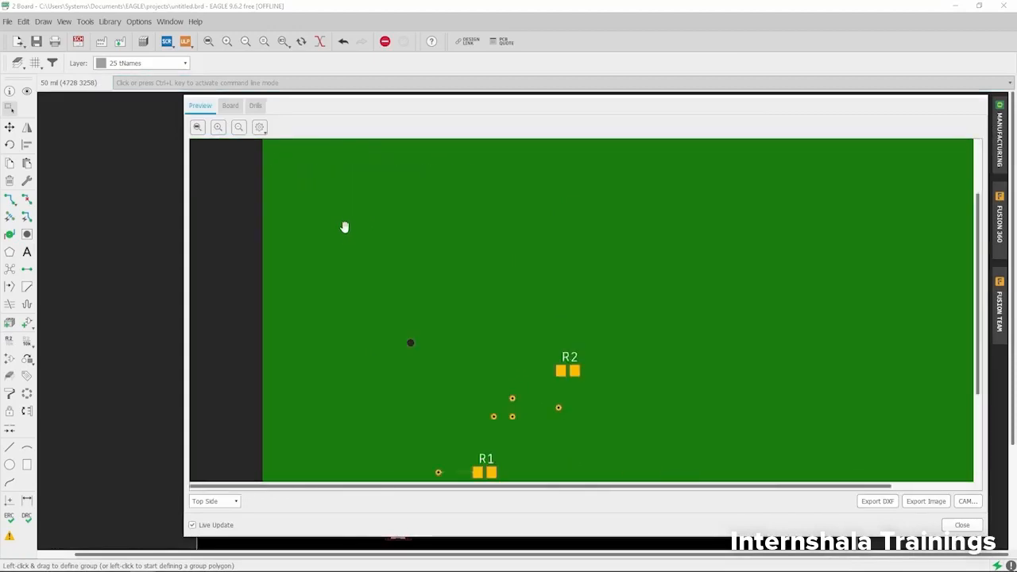
left_click_drag(402, 201, 379, 297)
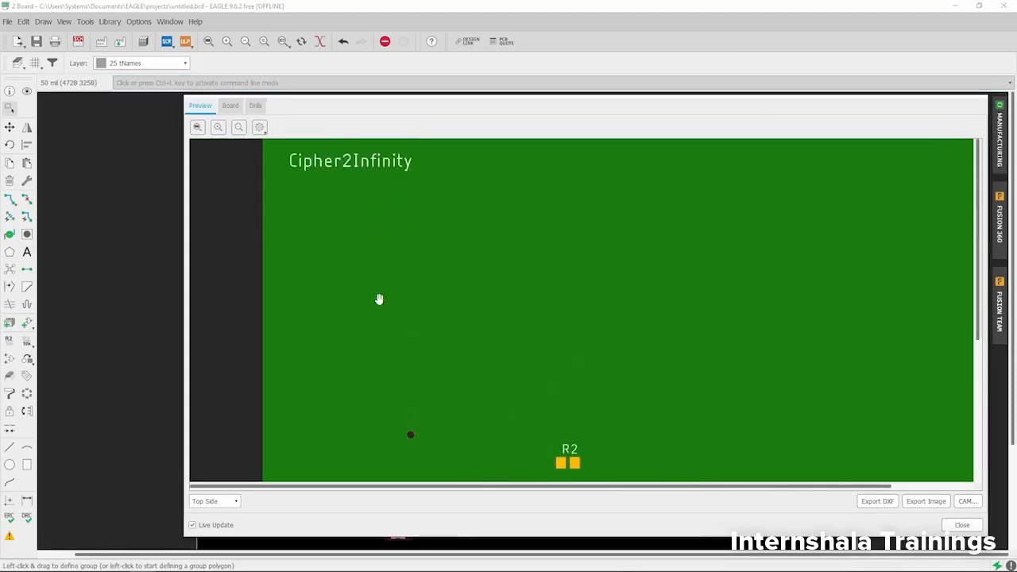
left_click_drag(424, 109, 375, 66)
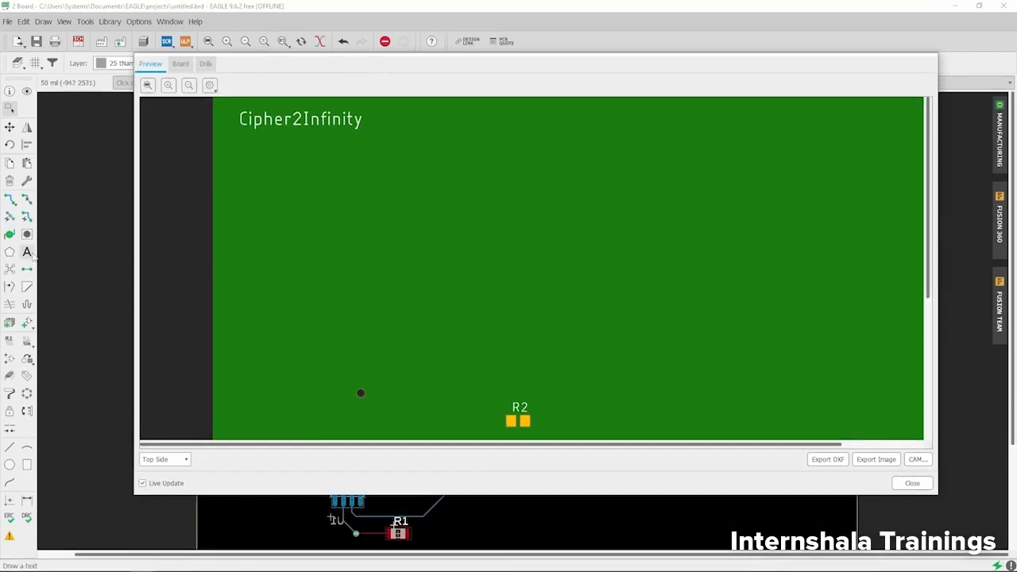
left_click(912, 483)
scroll(317, 191, "down", 6)
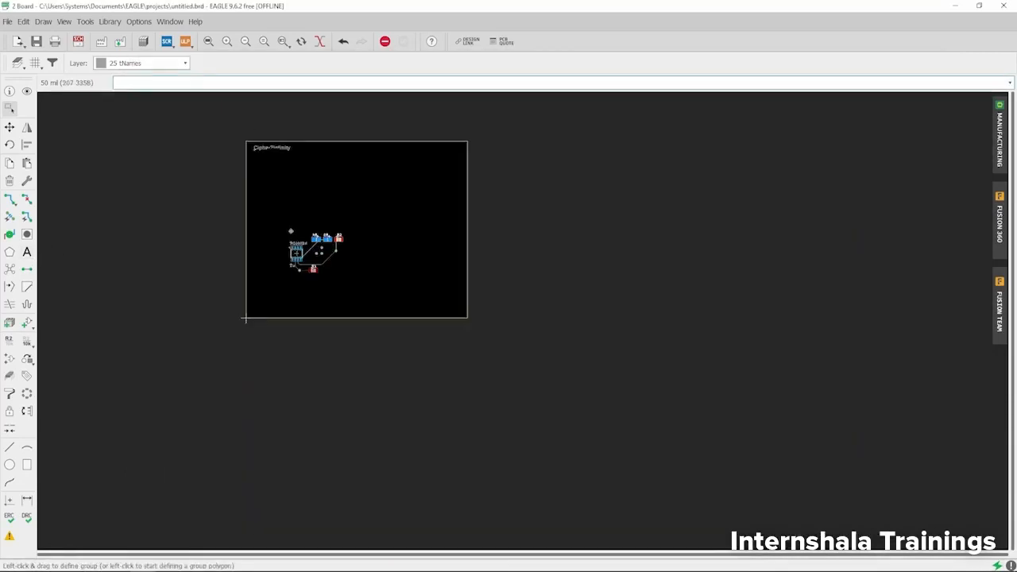
scroll(304, 181, "up", 3)
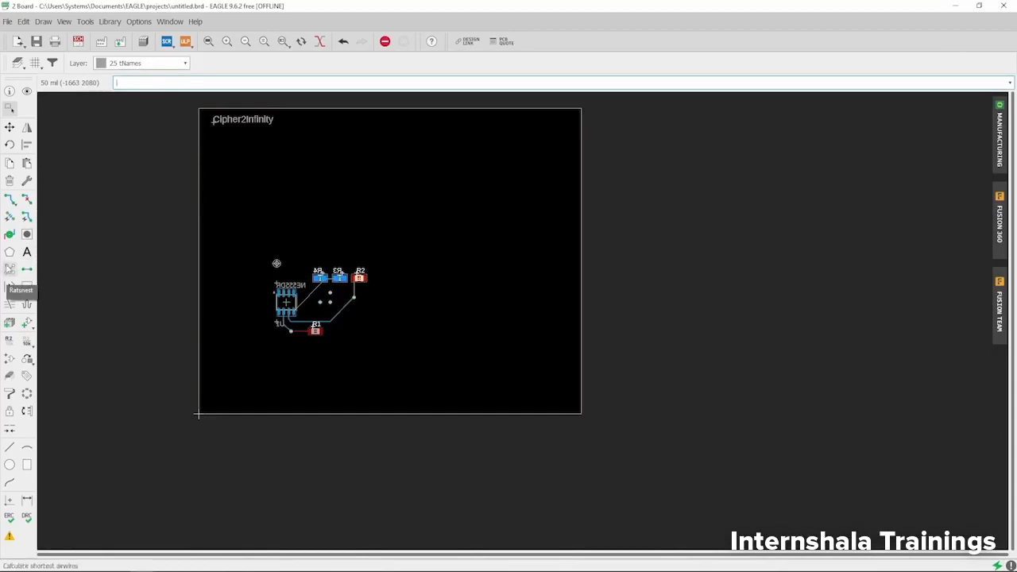
Step: Recalculate the airwires and mirror U1, R4 and R3 onto the top side
left_click(9, 271)
scroll(286, 299, "up", 1)
scroll(272, 253, "up", 3)
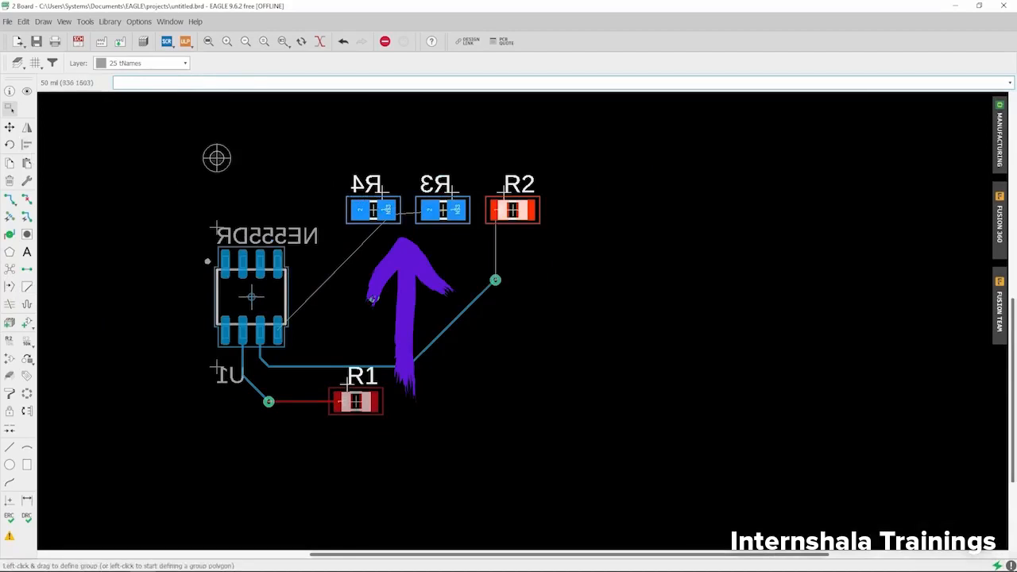
left_click(27, 127)
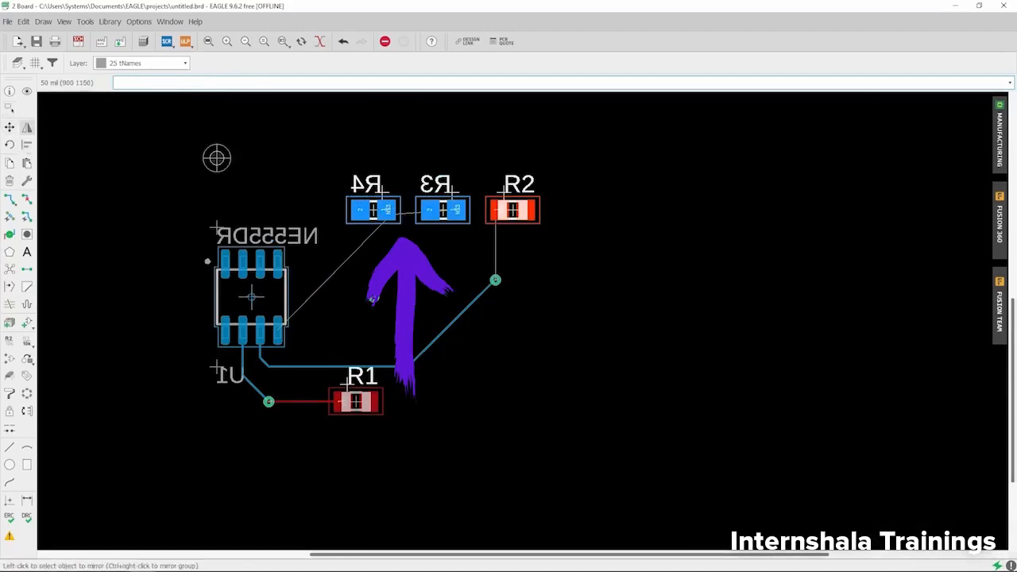
left_click(251, 296)
left_click(373, 210)
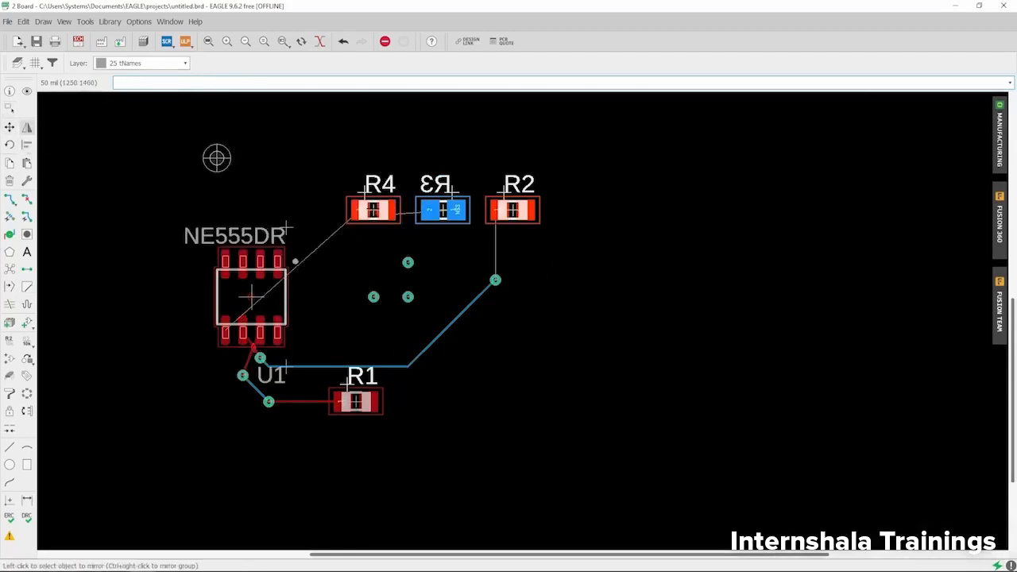
scroll(420, 209, "up", 2)
left_click(453, 212)
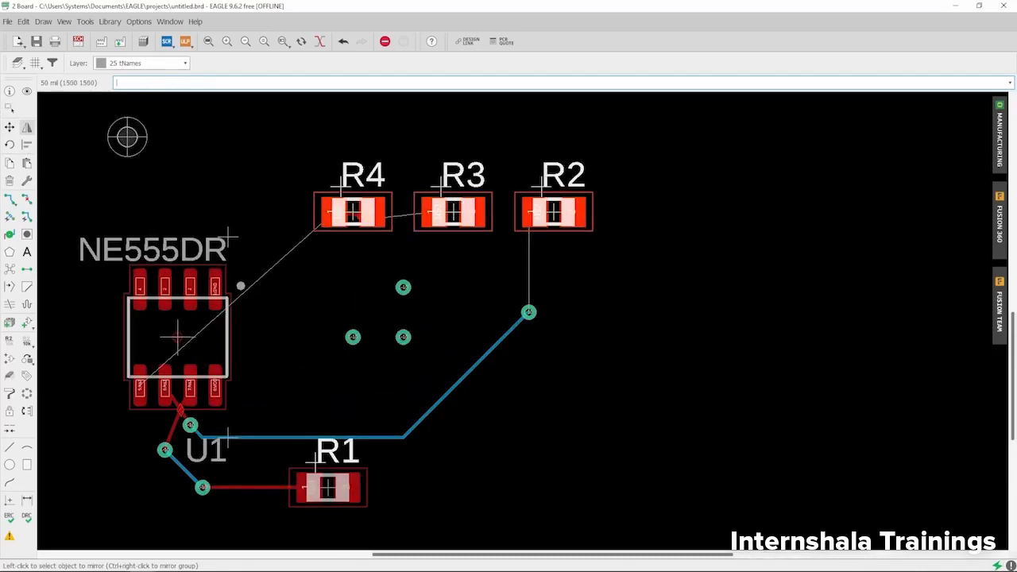
scroll(485, 127, "down", 4)
scroll(337, 239, "up", 5)
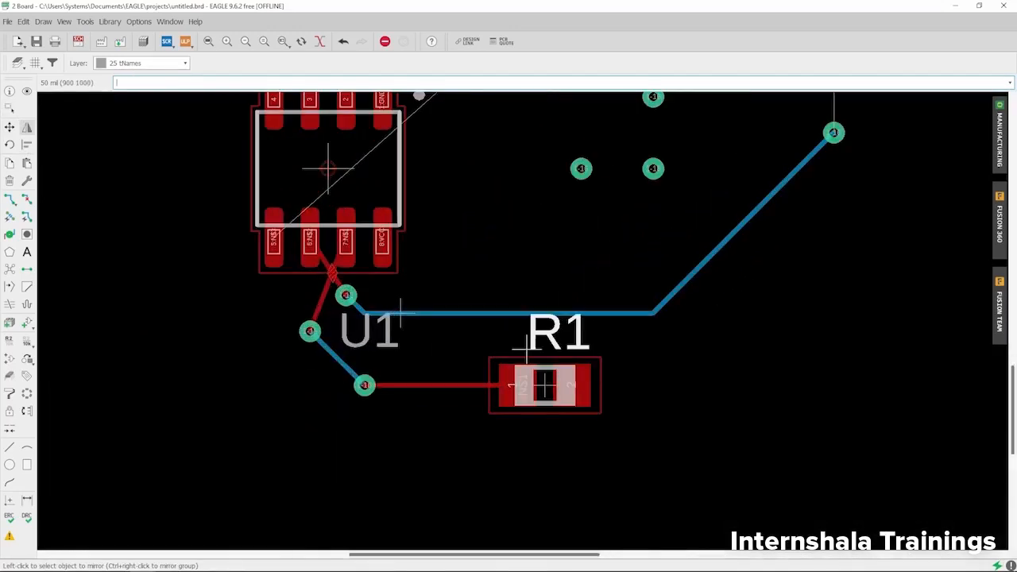
Step: Rip up the red trace from U1 to the vias, leaving it as an airwire
left_click(27, 200)
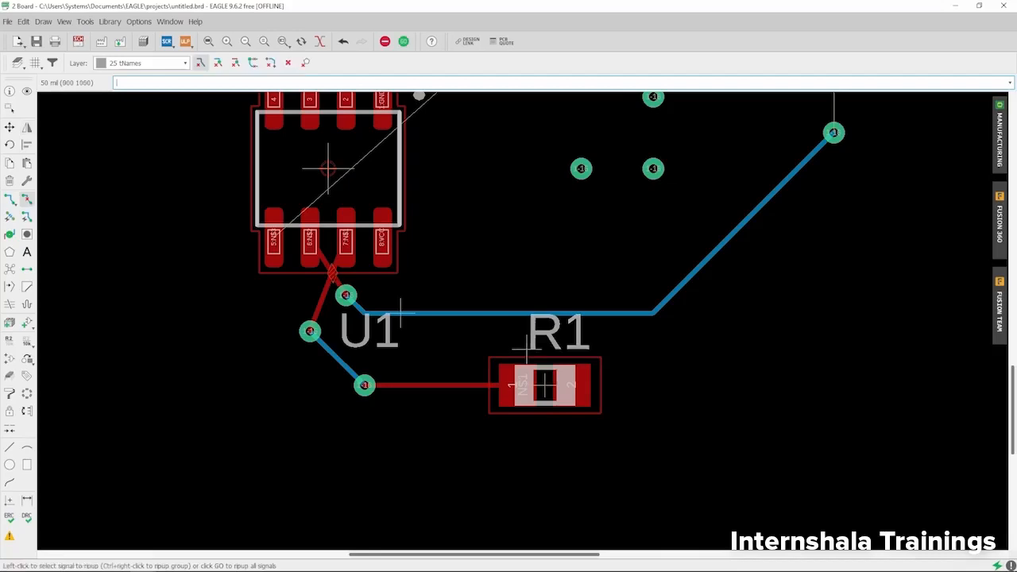
left_click(332, 272)
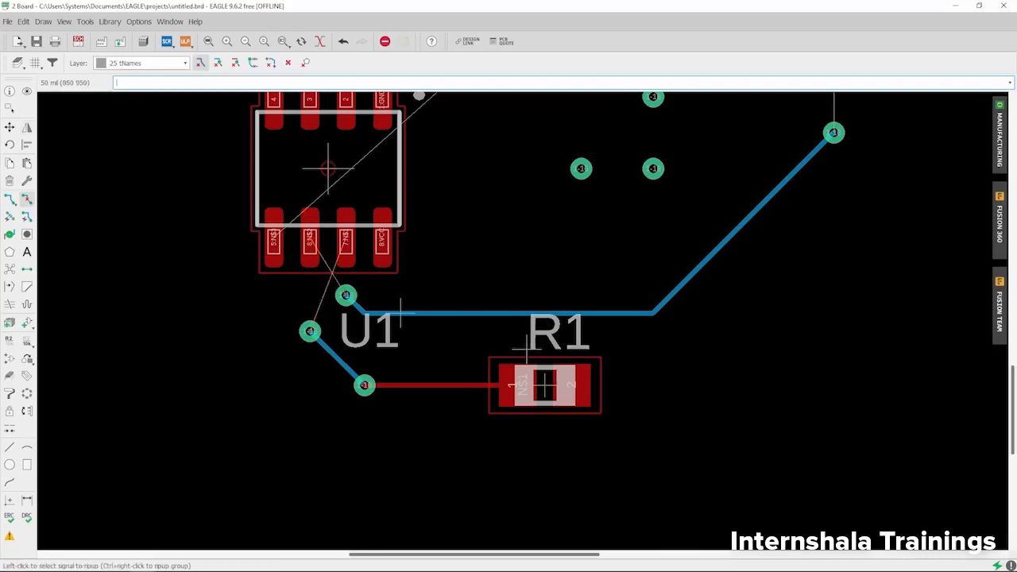
scroll(268, 326, "down", 3)
scroll(269, 298, "down", 2)
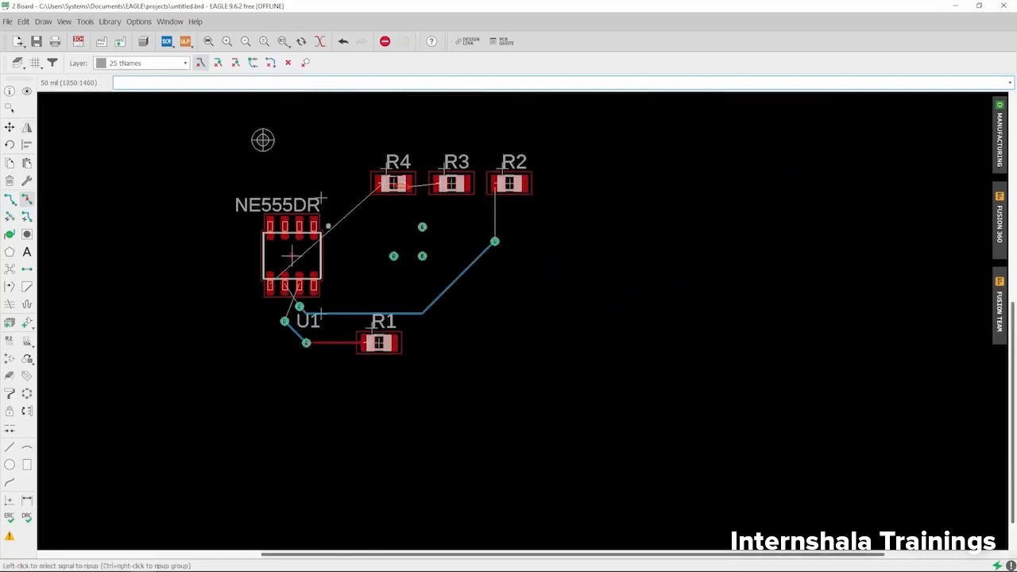
scroll(400, 186, "up", 2)
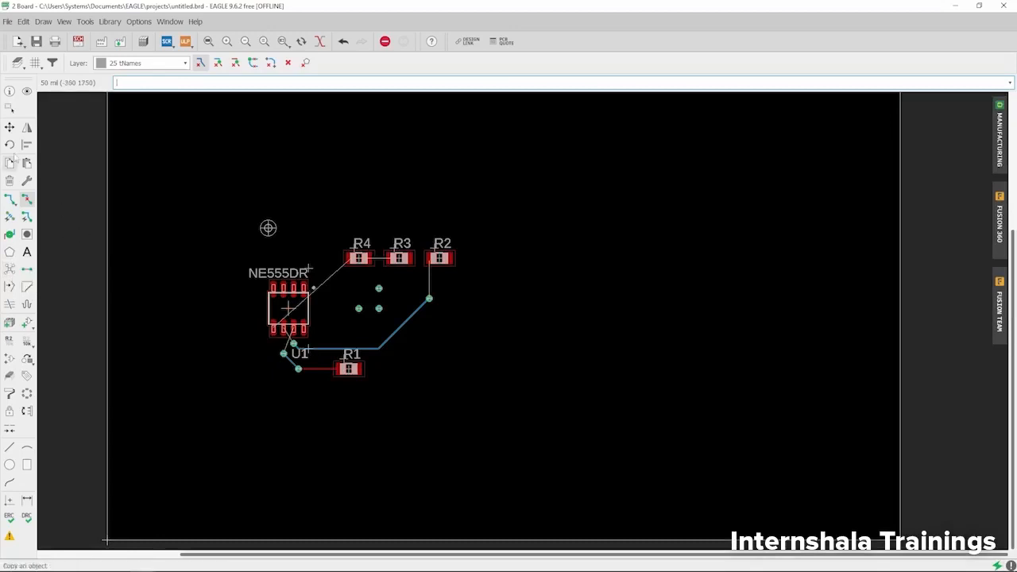
Step: Move R4 to the left of U1, keeping it horizontal
left_click(9, 127)
scroll(434, 269, "up", 2)
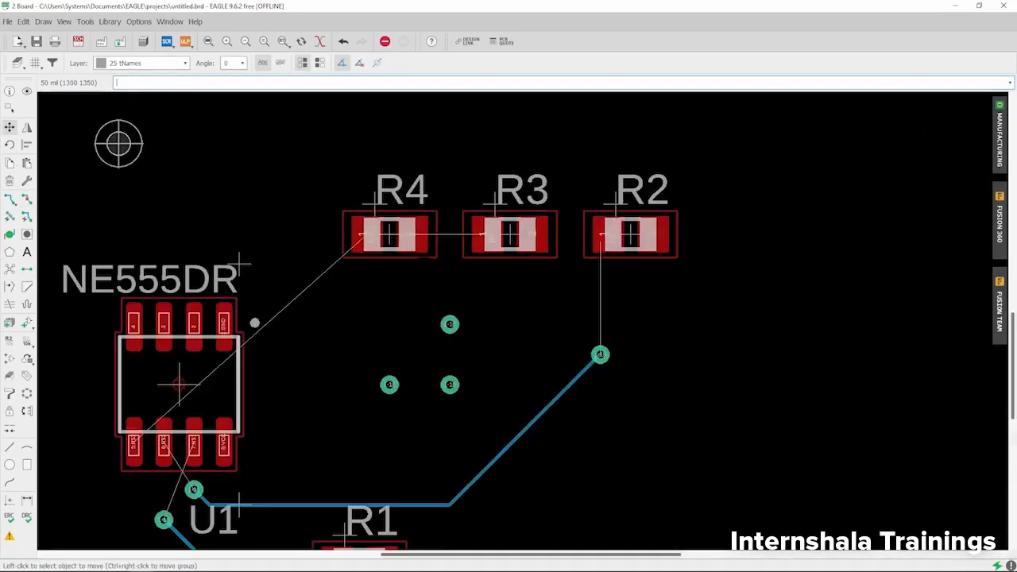
left_click(405, 244)
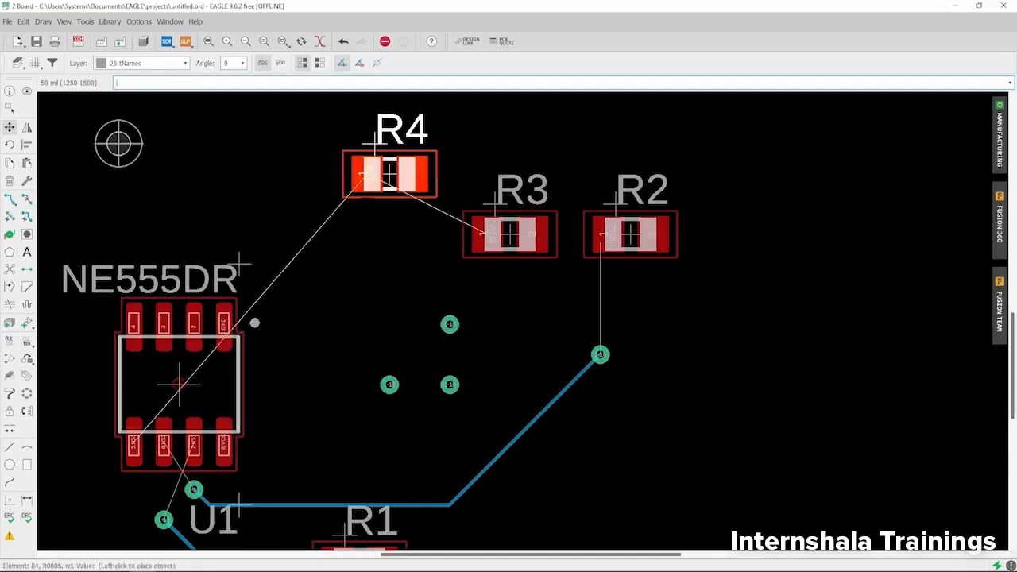
scroll(339, 233, "down", 2)
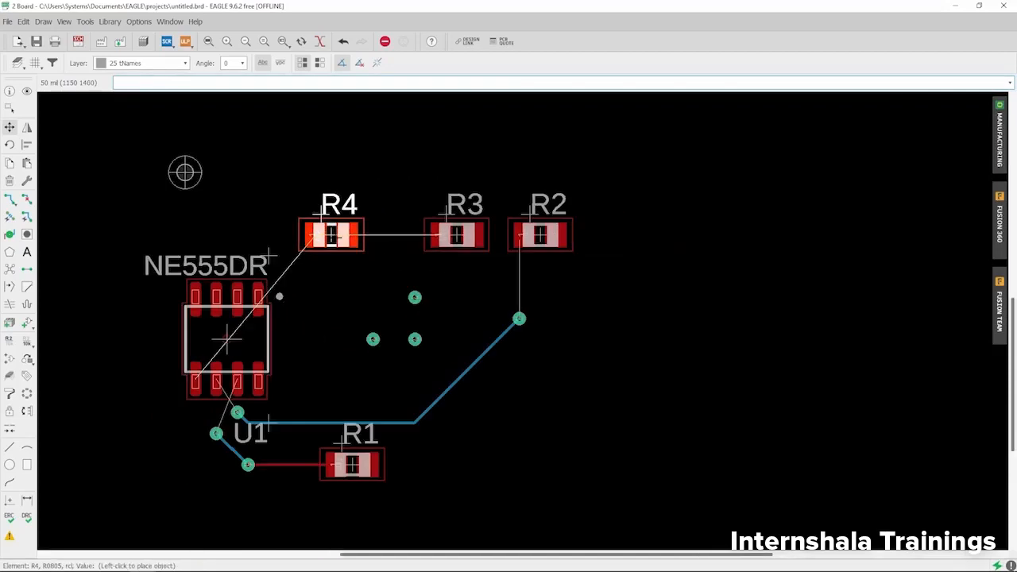
scroll(342, 227, "down", 3)
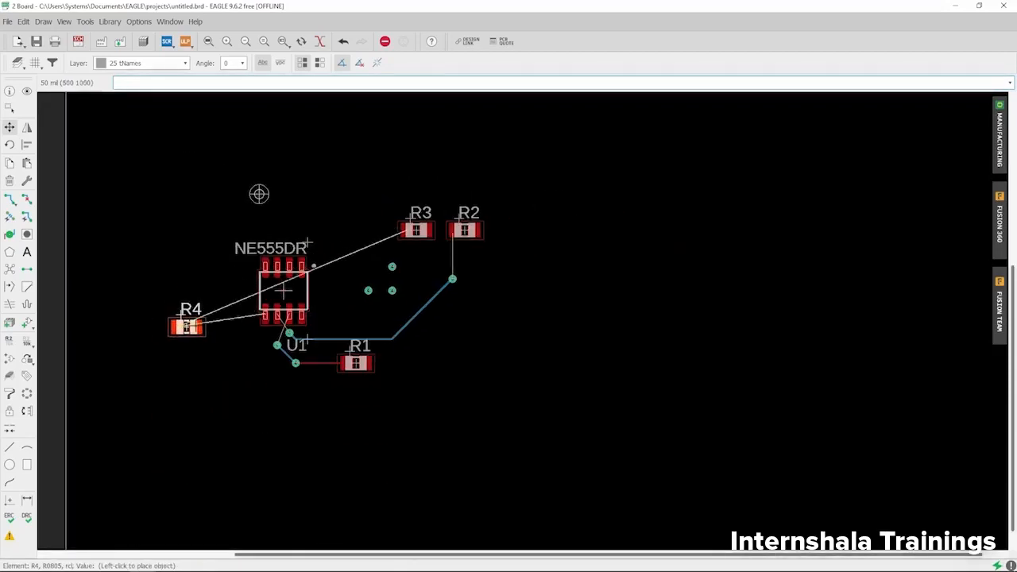
right_click(190, 367)
right_click(191, 367)
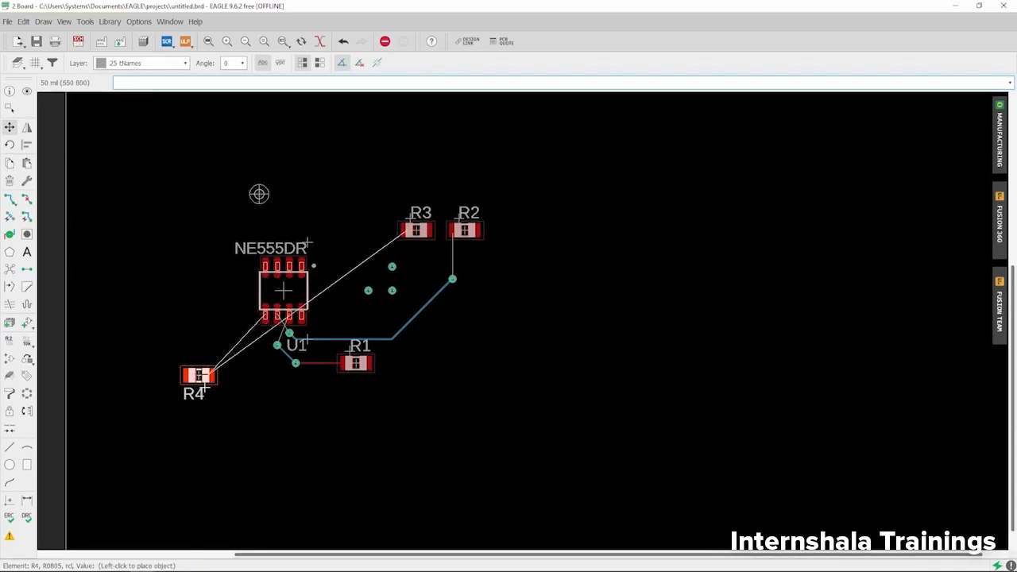
scroll(199, 369, "up", 4)
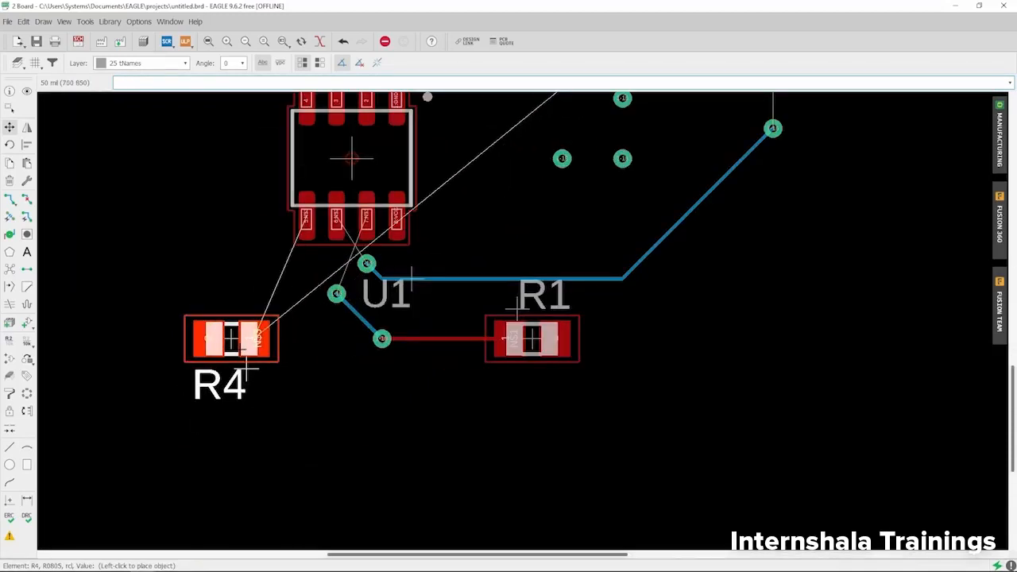
left_click(246, 370)
scroll(246, 370, "down", 3)
scroll(537, 166, "up", 1)
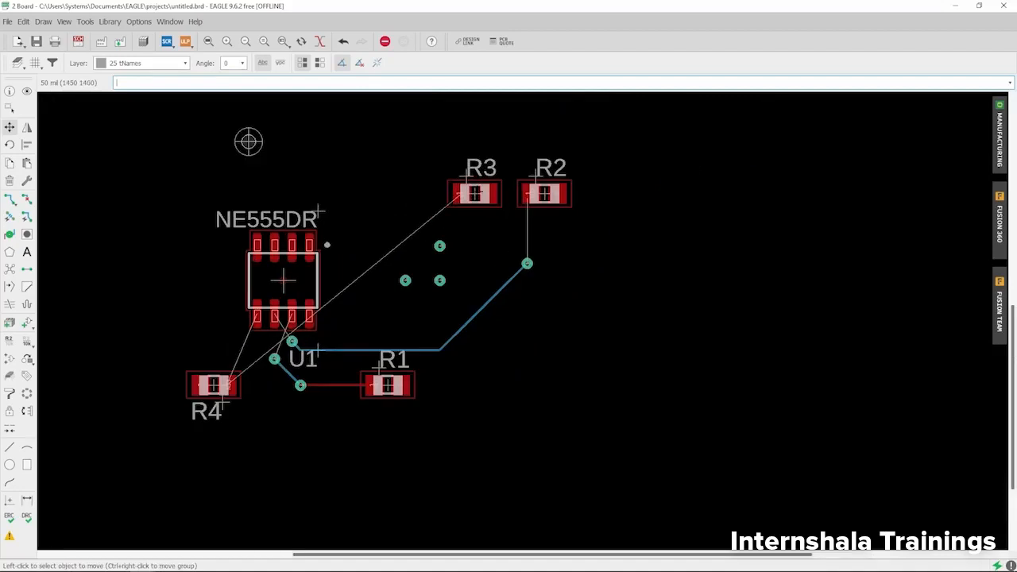
Step: Move R3 to sit just above R4, keeping it horizontal
left_click(474, 193)
scroll(473, 190, "down", 3)
right_click(310, 258)
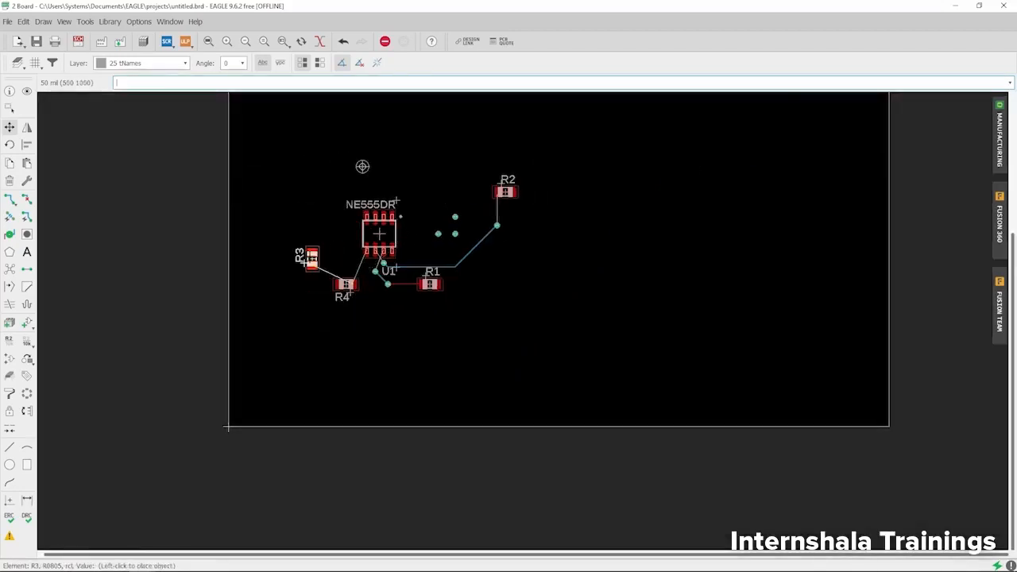
right_click(317, 259)
scroll(316, 259, "up", 3)
scroll(318, 252, "up", 2)
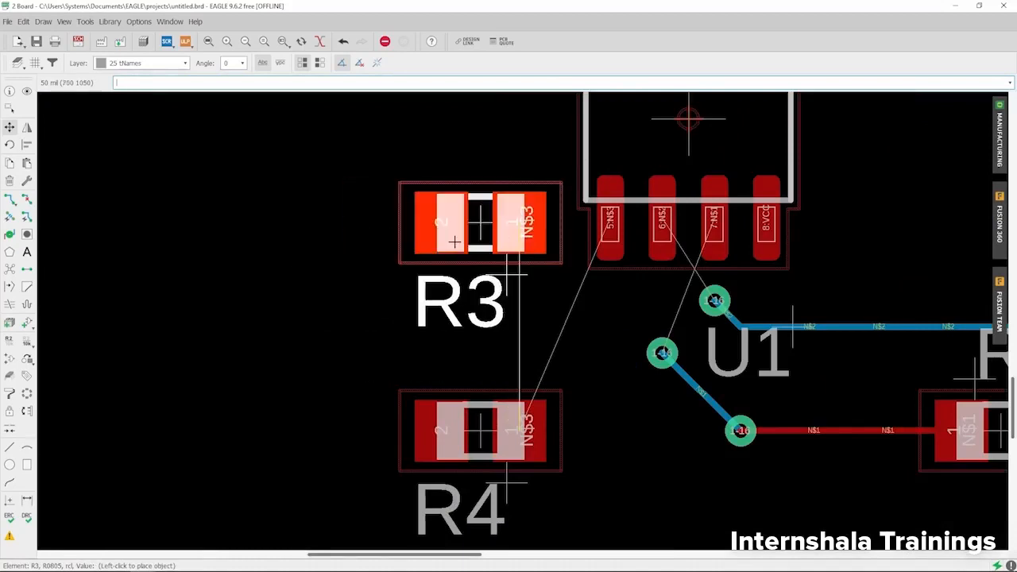
left_click(413, 223)
scroll(298, 230, "down", 2)
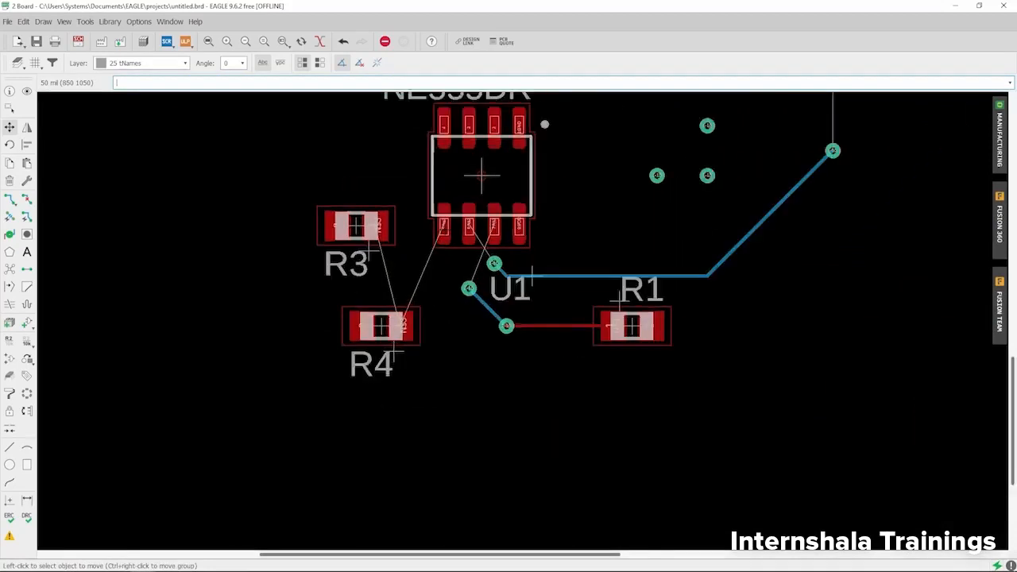
scroll(445, 231, "up", 2)
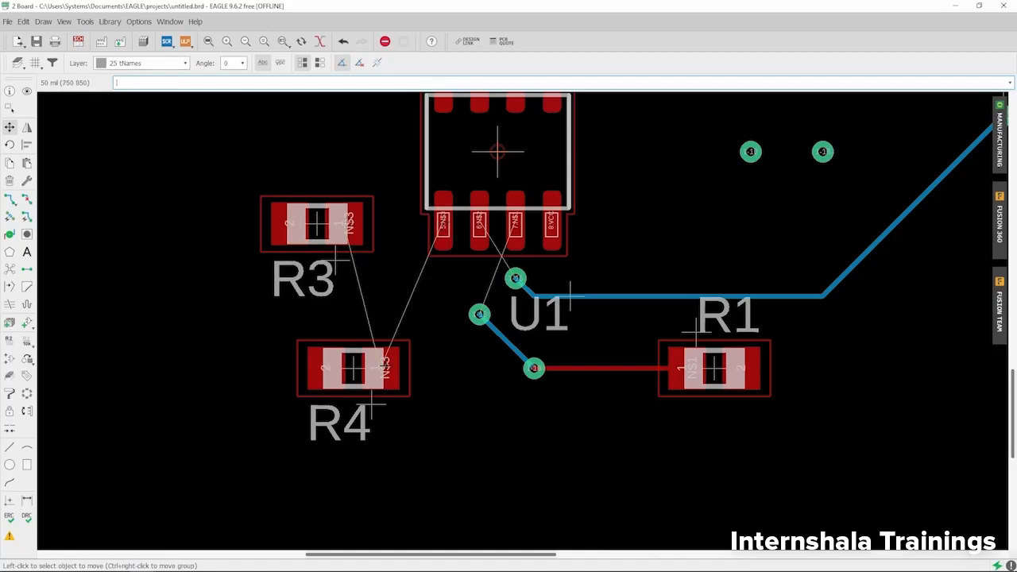
scroll(368, 352, "down", 2)
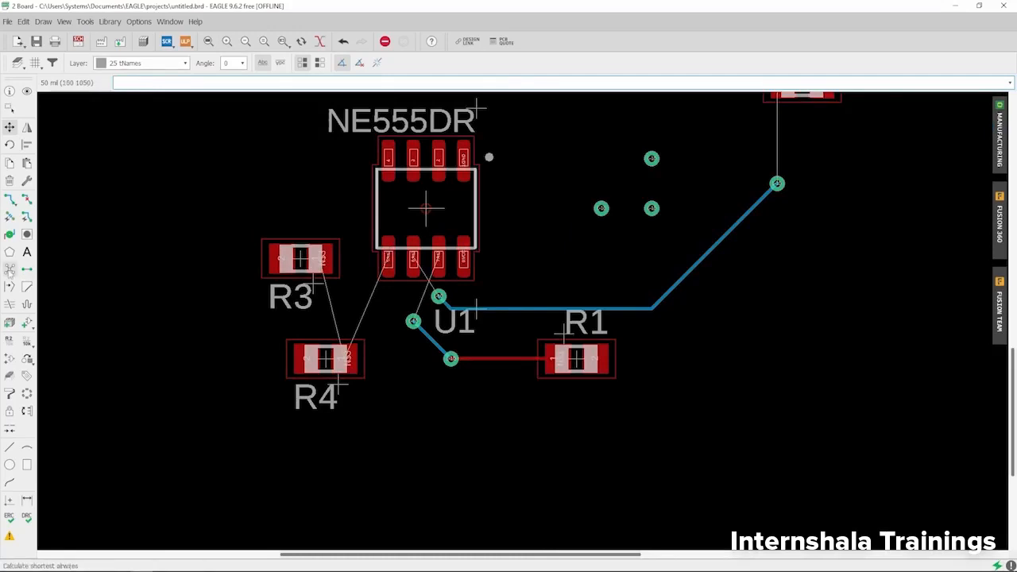
Step: Run Ratsnest to show the 5 shortest unrouted airwires
left_click(9, 271)
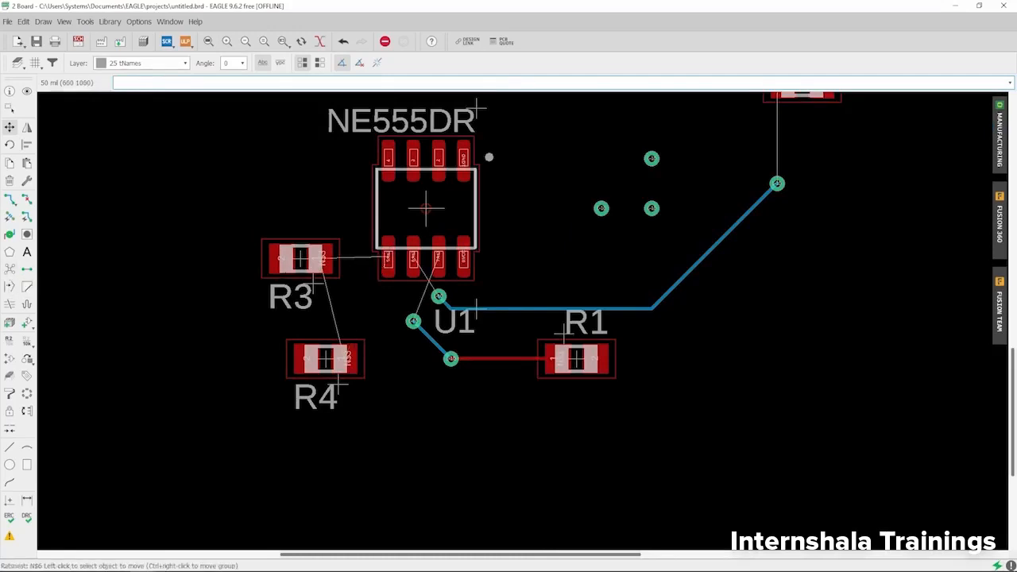
scroll(371, 257, "up", 1)
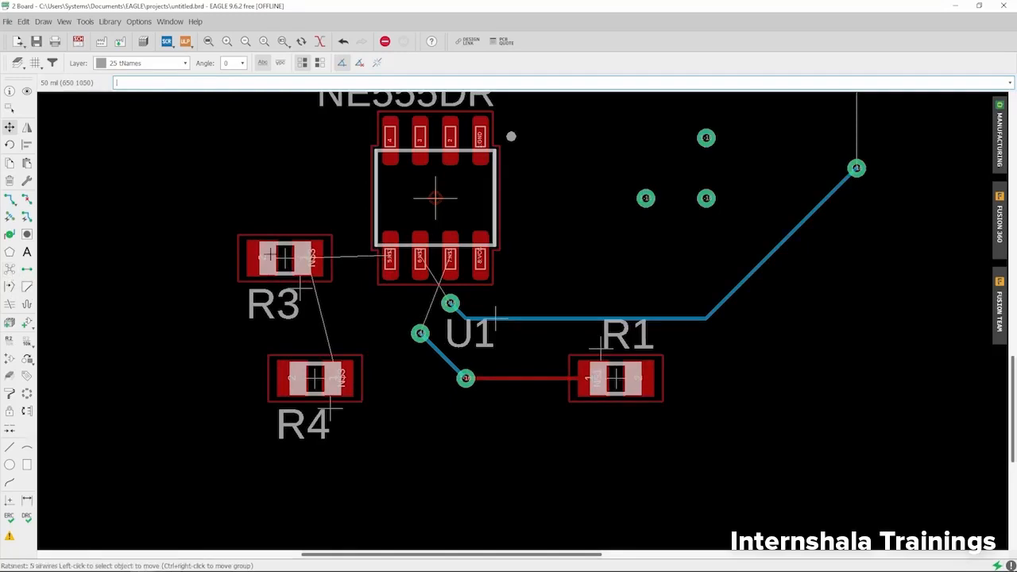
scroll(264, 255, "down", 2)
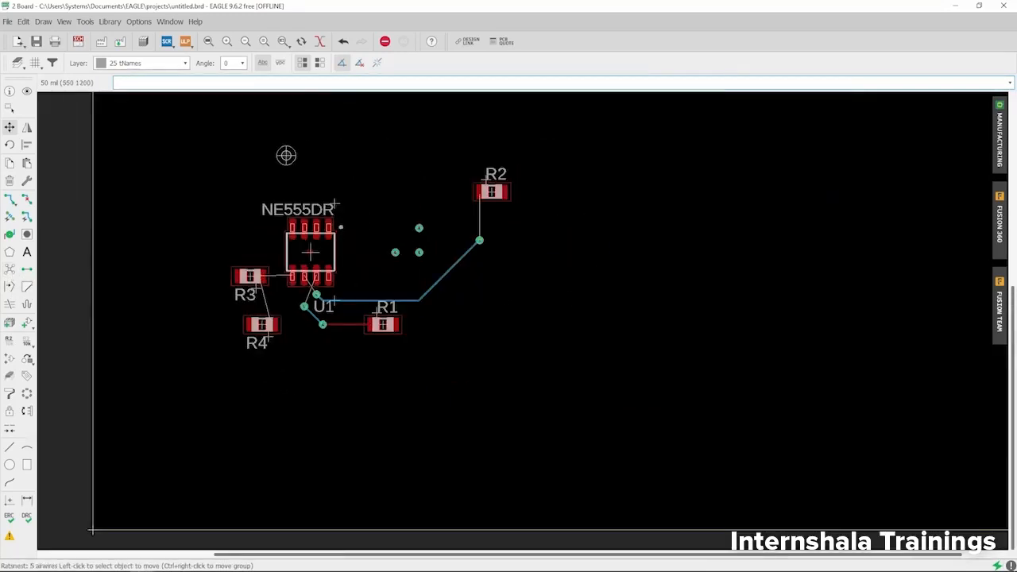
scroll(243, 270, "up", 2)
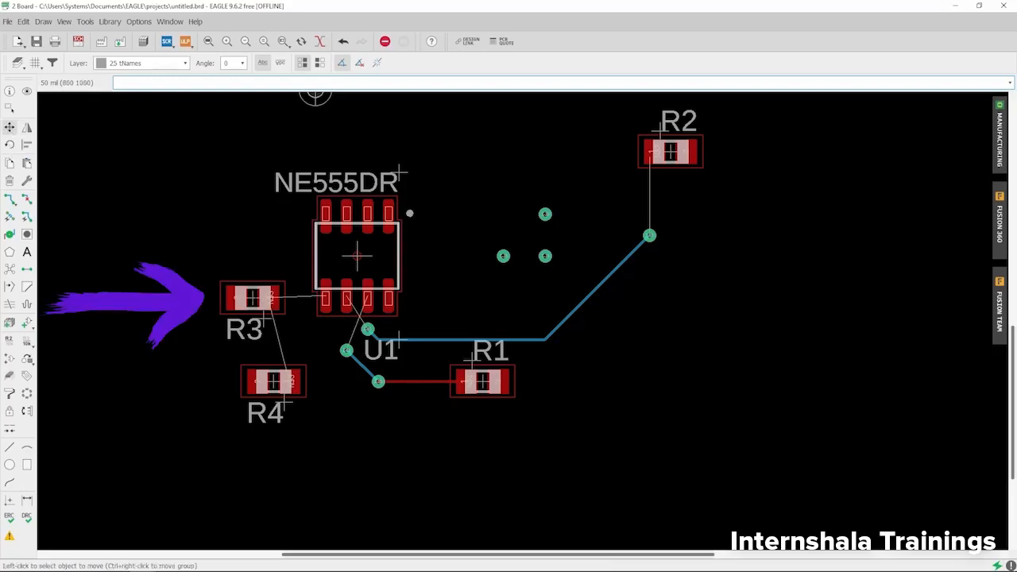
Step: Move R3 to the right of the NE555DR, horizontal, above R1
left_click(252, 298)
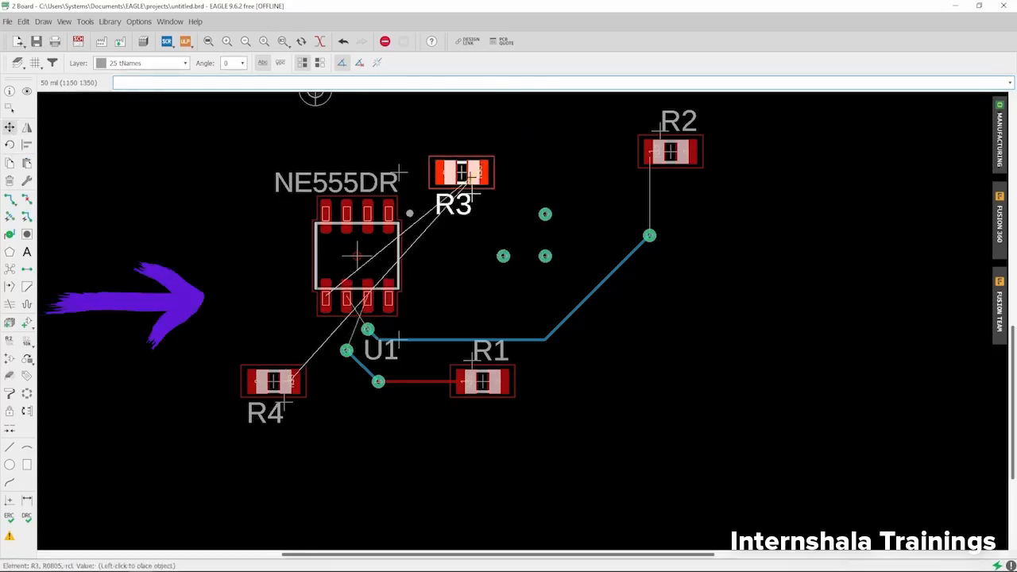
right_click(484, 277)
right_click(522, 211)
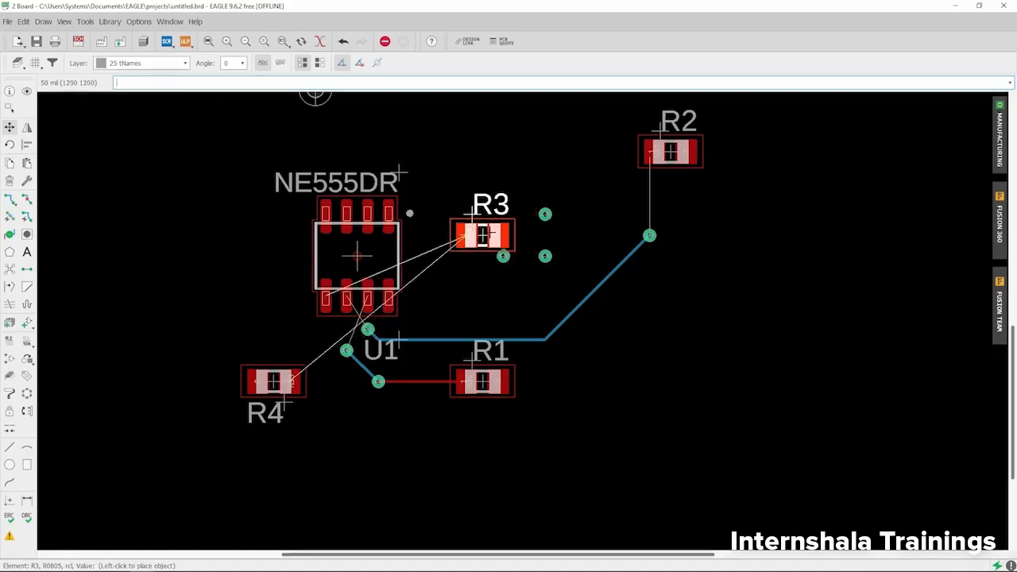
left_click(482, 215)
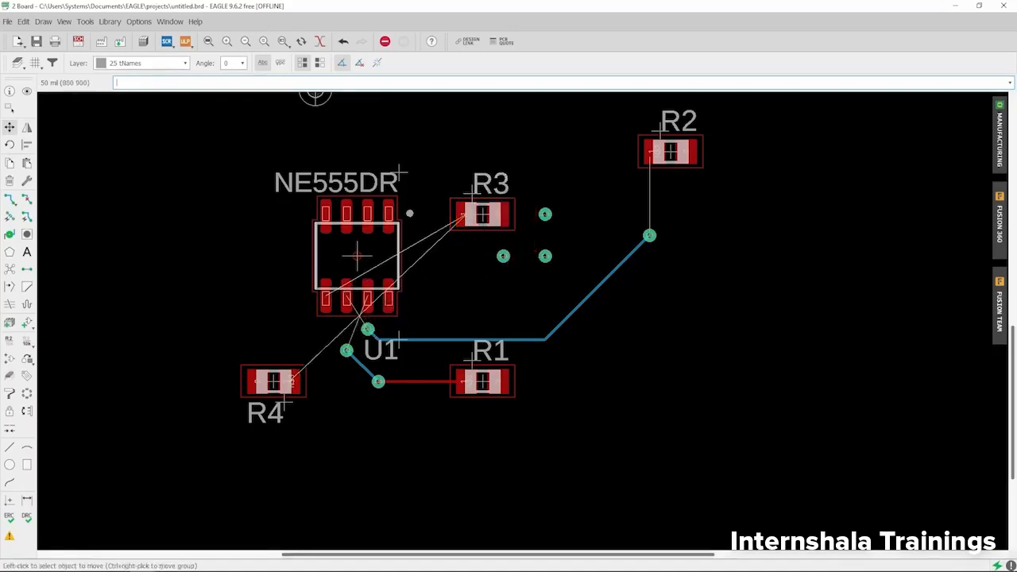
Step: Rotate R4 vertical and place it beside the chip's left edge
left_click(286, 374)
right_click(285, 294)
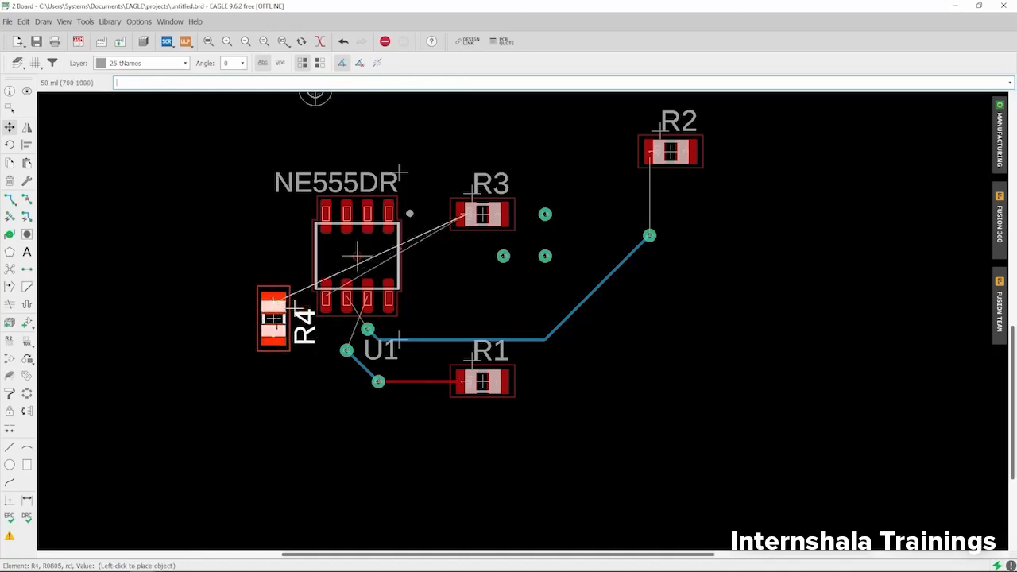
left_click(274, 318)
scroll(305, 271, "up", 5)
scroll(305, 271, "down", 3)
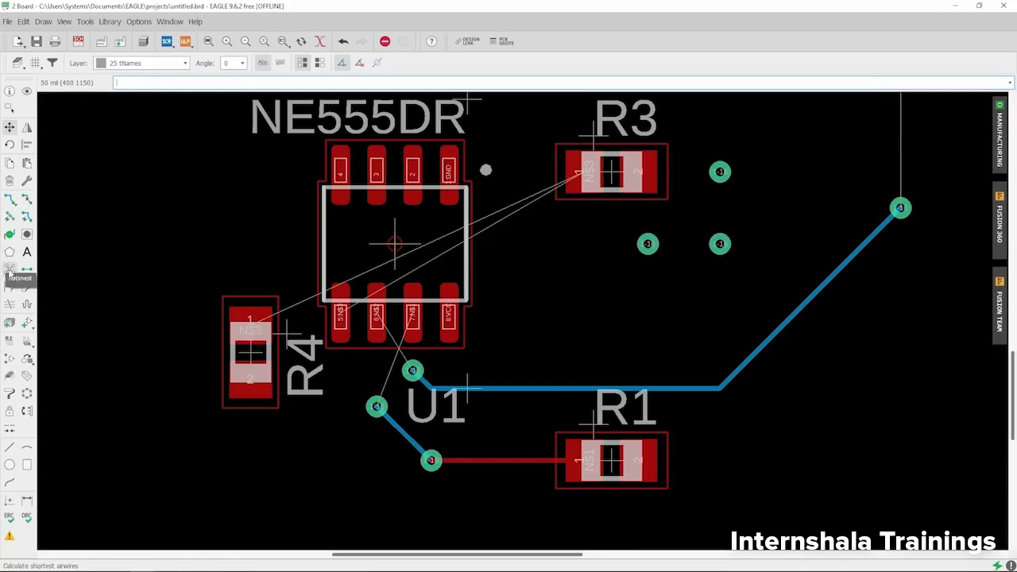
Step: Run Ratsnest repeatedly for the new R3 and R4 positions, leaving 5 airwires
left_click(10, 273)
scroll(316, 331, "up", 2)
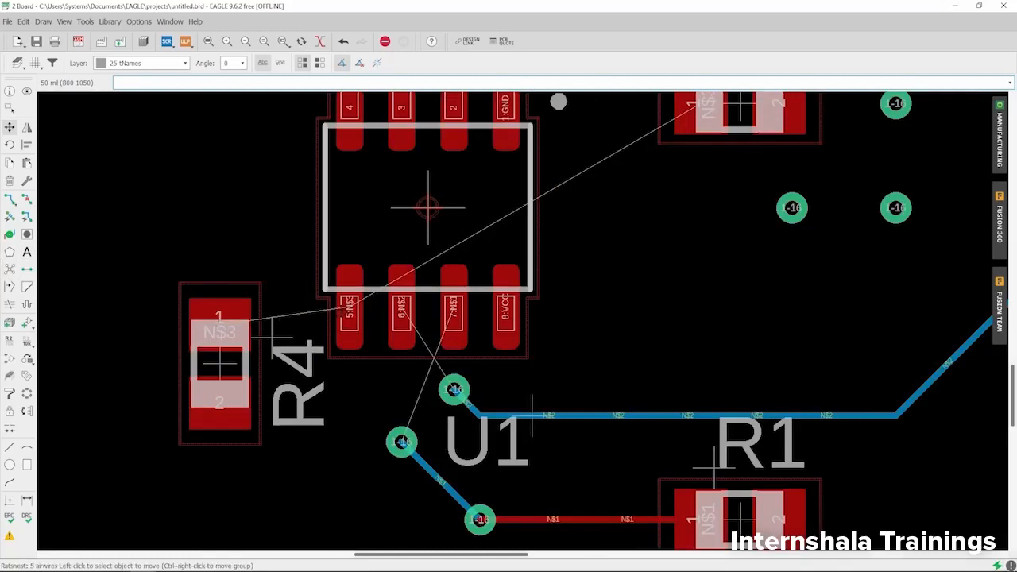
scroll(343, 312, "down", 2)
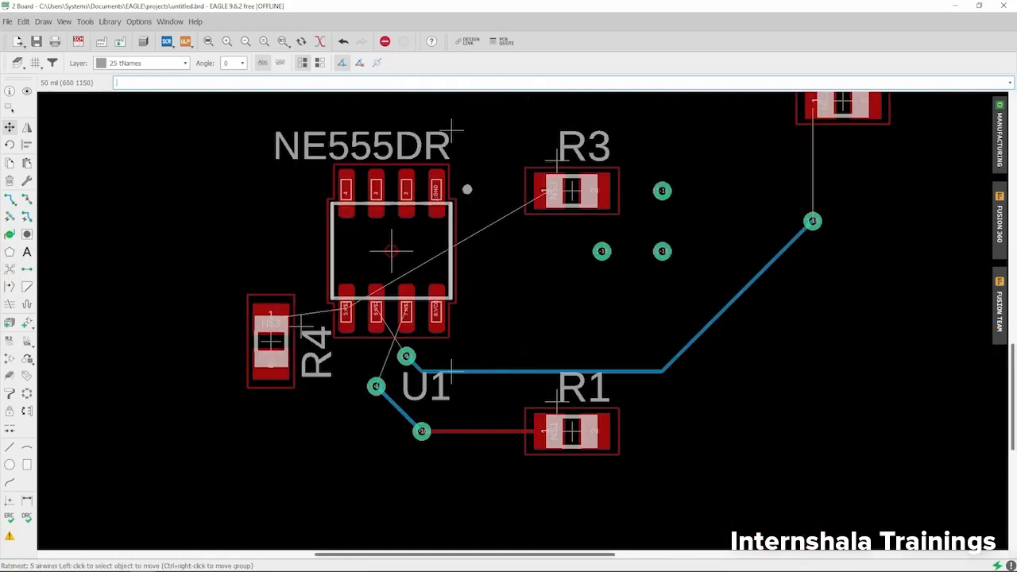
left_click(9, 270)
scroll(309, 140, "down", 2)
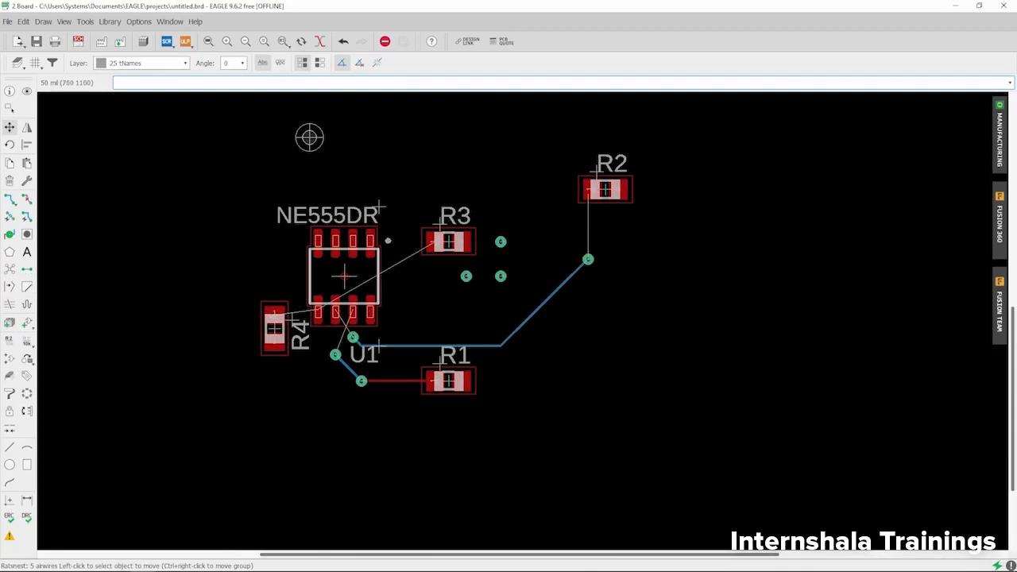
left_click(8, 270)
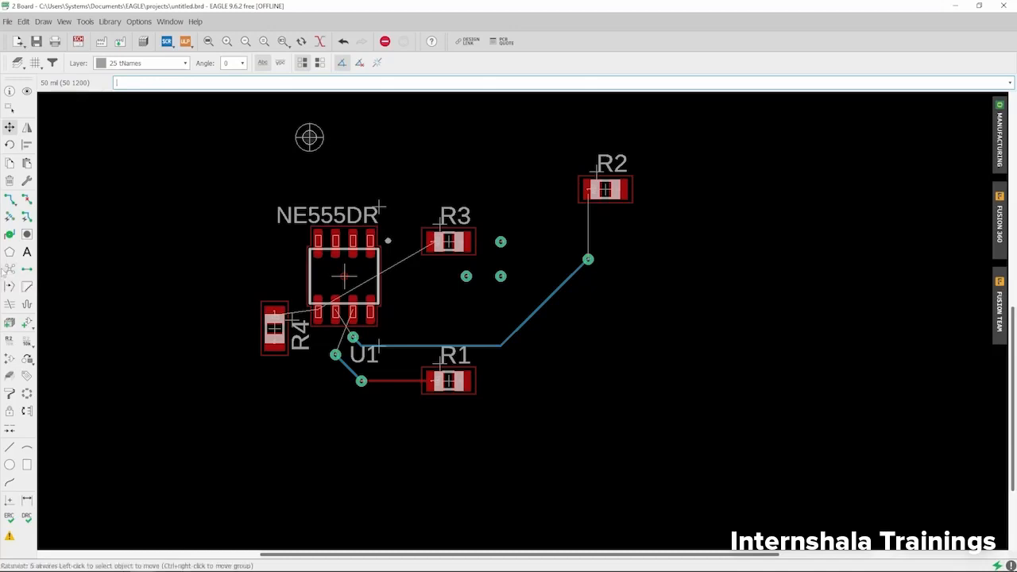
Step: Activate the Polygon tool and open the Layer dropdown
left_click(9, 252)
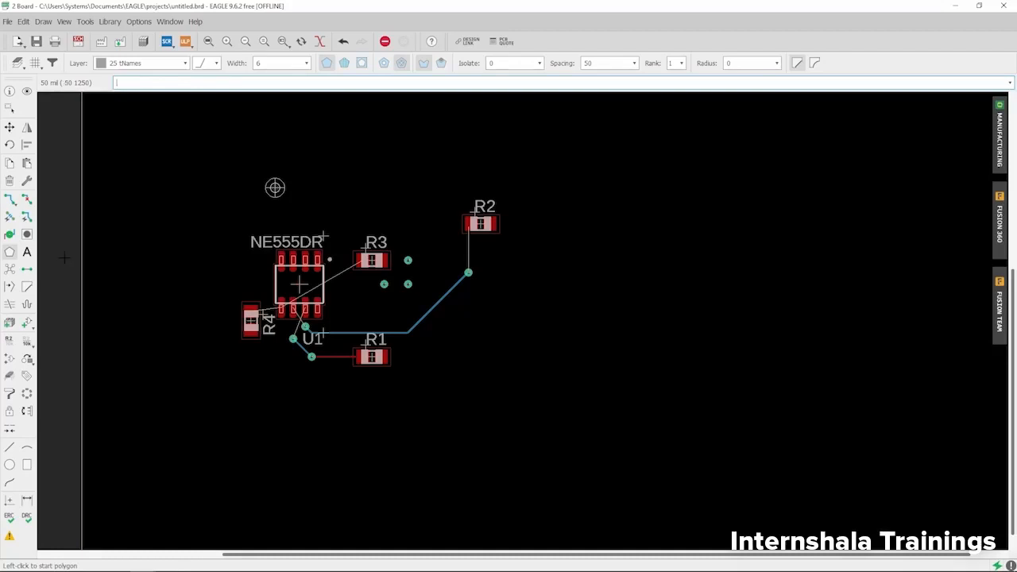
scroll(112, 289, "down", 2)
scroll(236, 239, "up", 1)
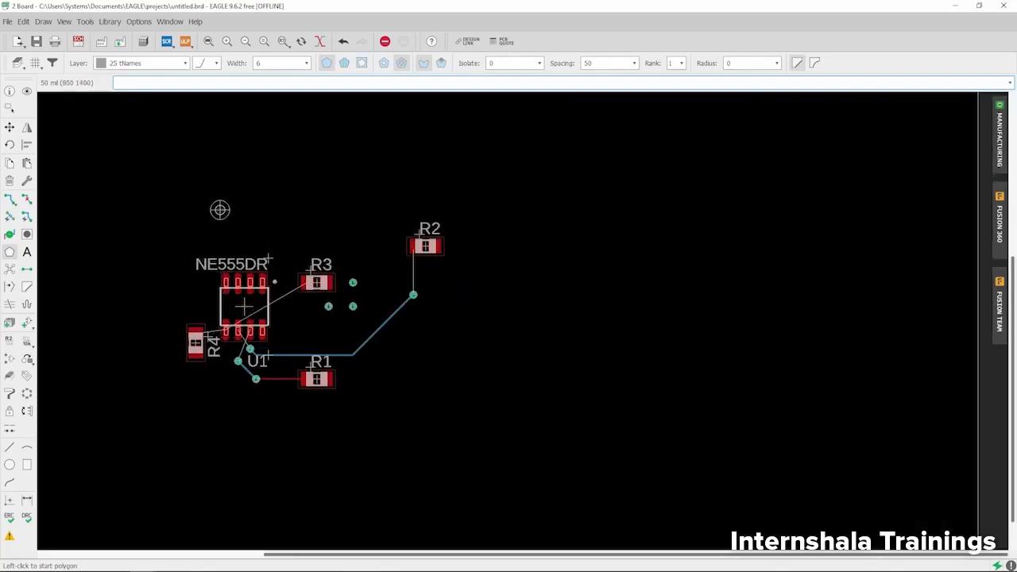
left_click(10, 253)
left_click(152, 64)
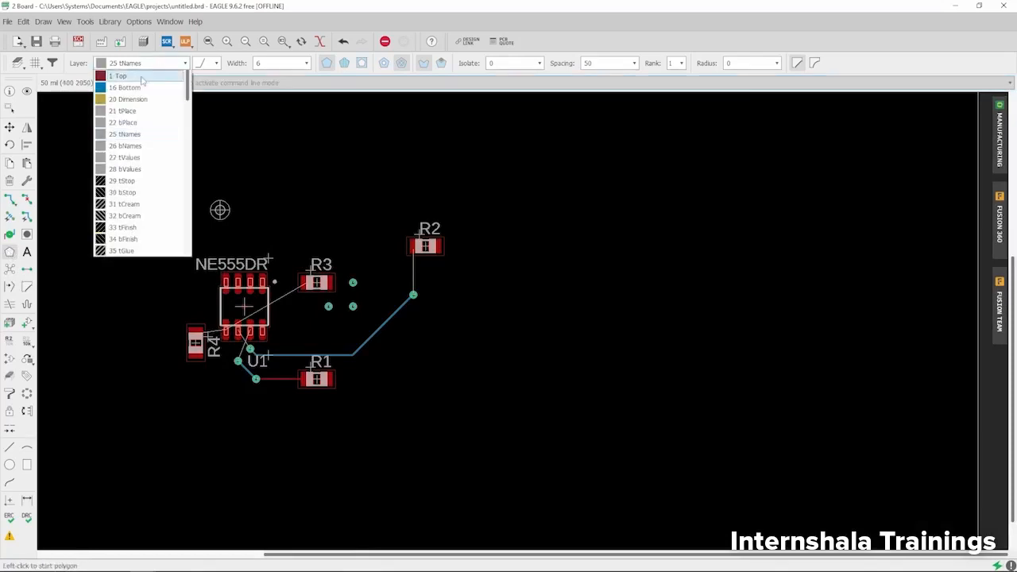
Step: Put the polygon on layer 1 Top and draw its top and right edges
left_click(140, 75)
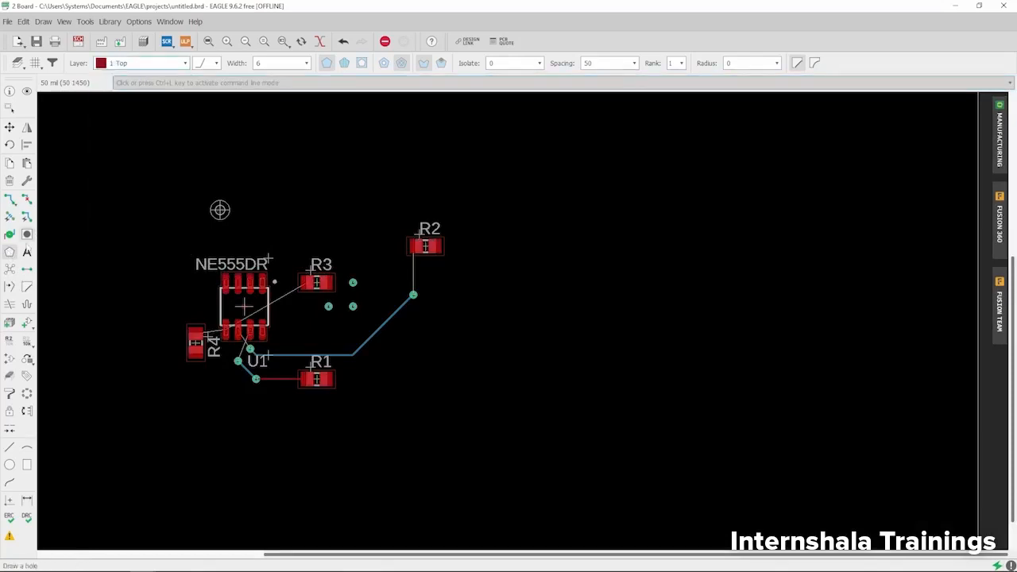
left_click(9, 252)
scroll(329, 274, "down", 1)
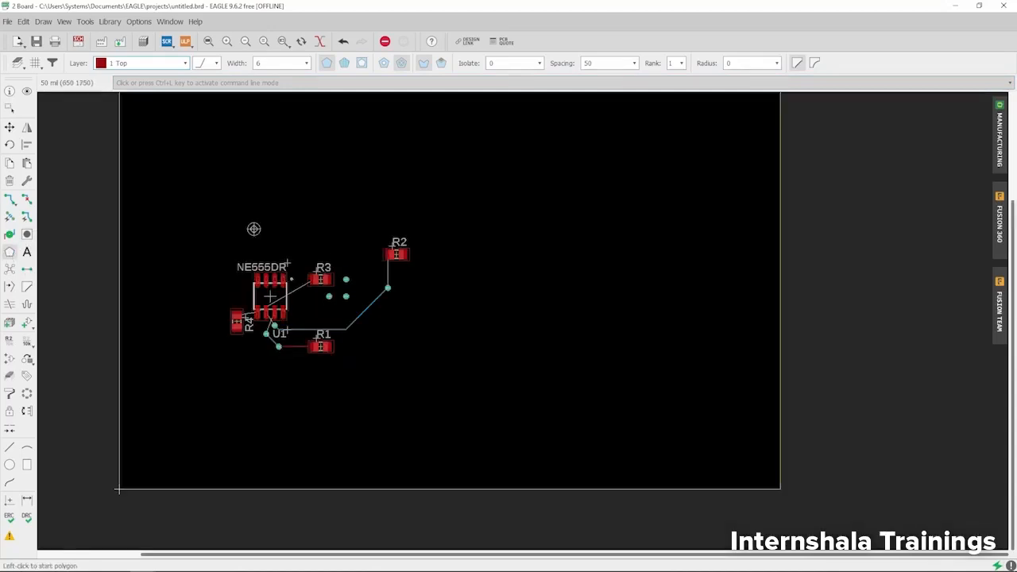
left_click(203, 194)
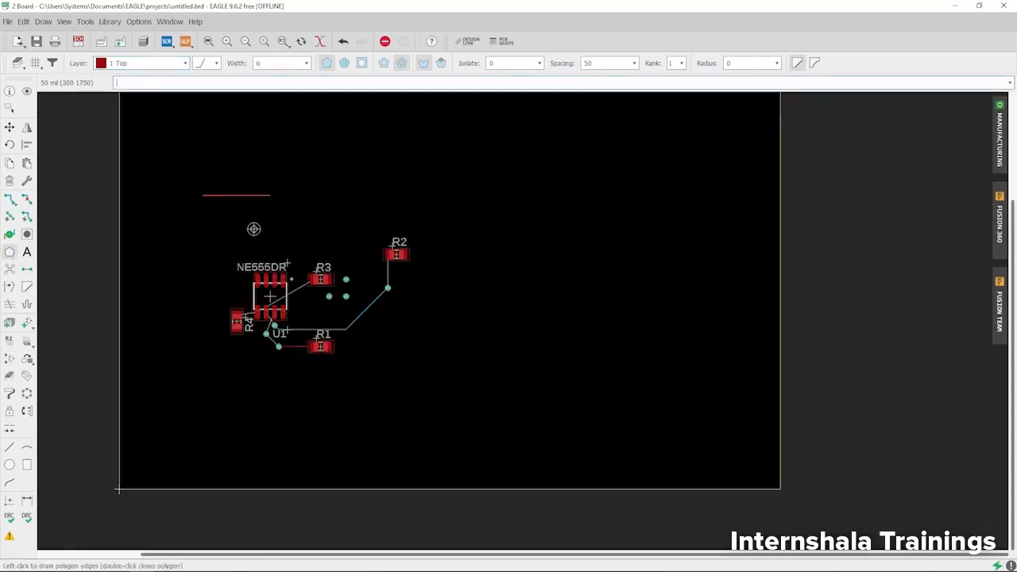
left_click(421, 195)
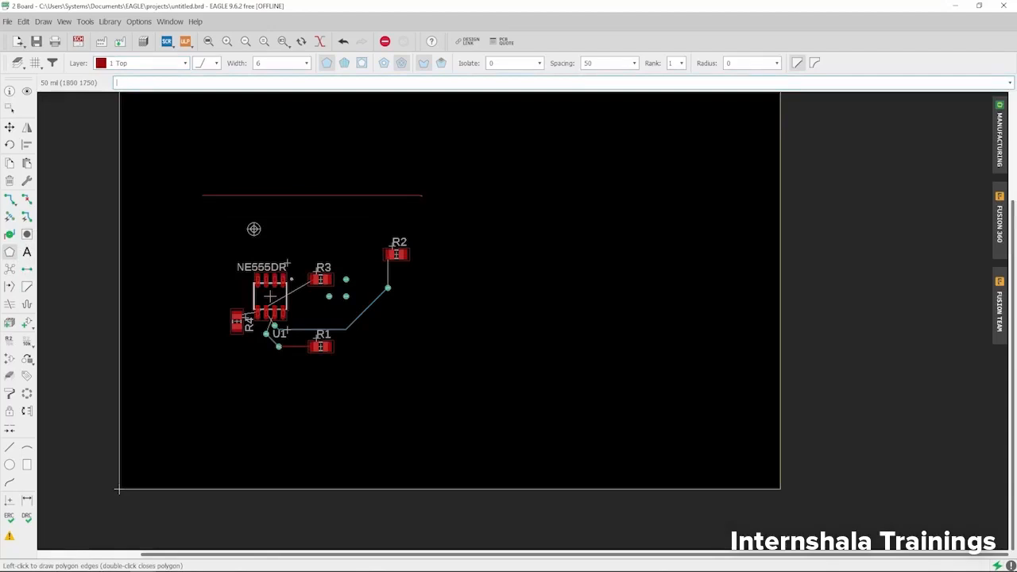
scroll(427, 204, "up", 1)
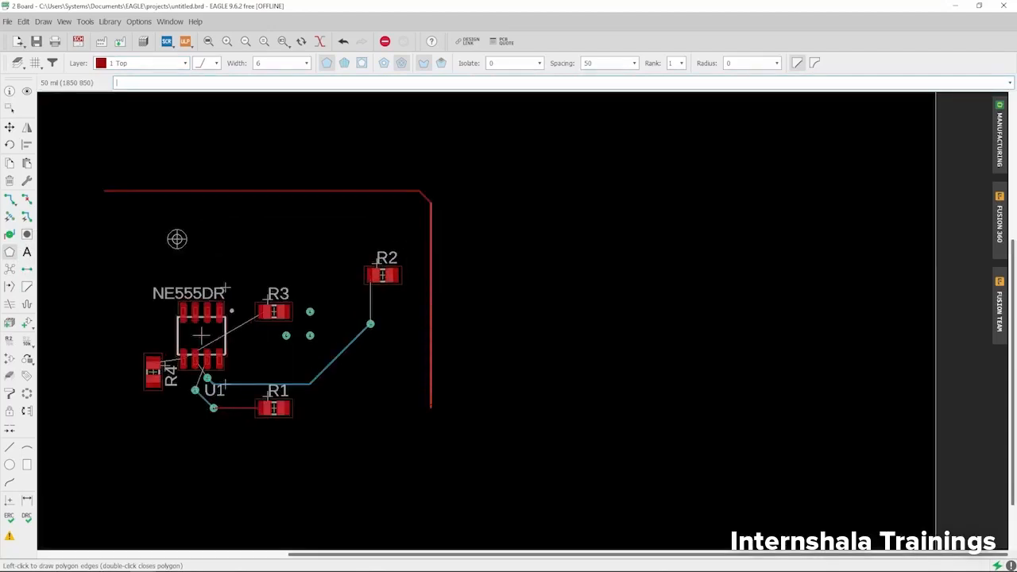
left_click(430, 409)
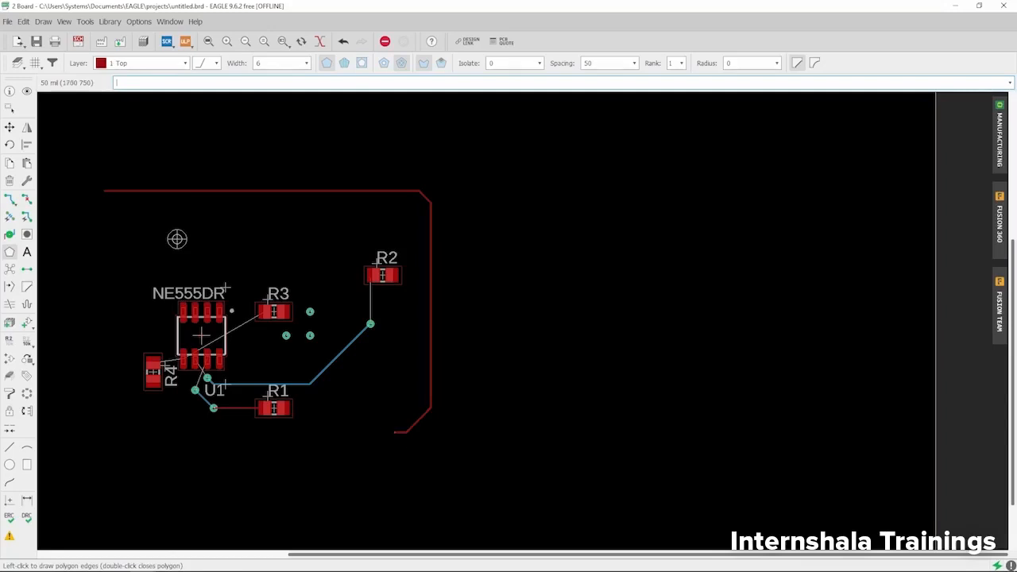
Step: Add the bottom-left chamfer corners and close the polygon at its starting corner
scroll(397, 432, "down", 3)
scroll(302, 413, "up", 3)
left_click(233, 445)
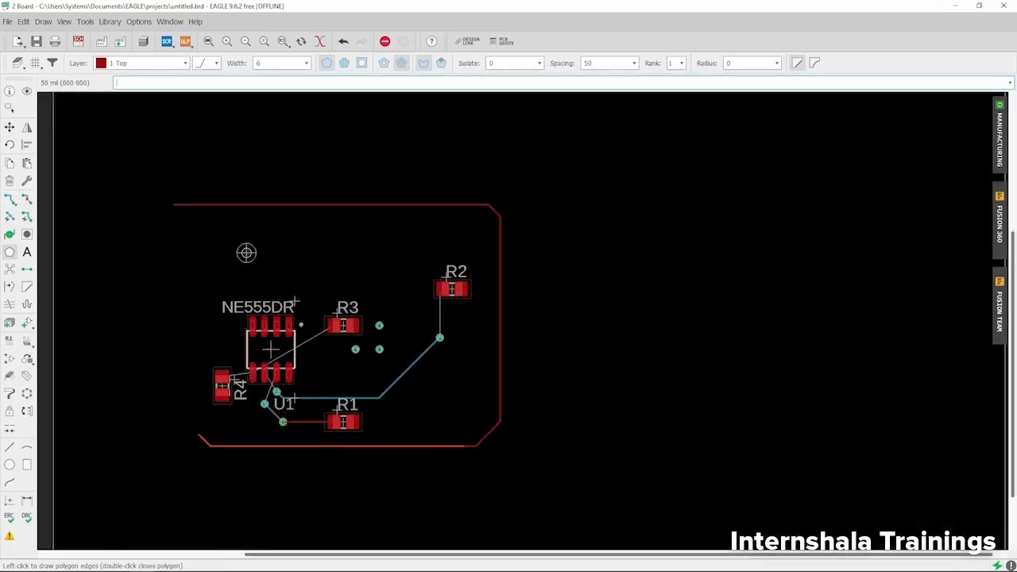
left_click(185, 446)
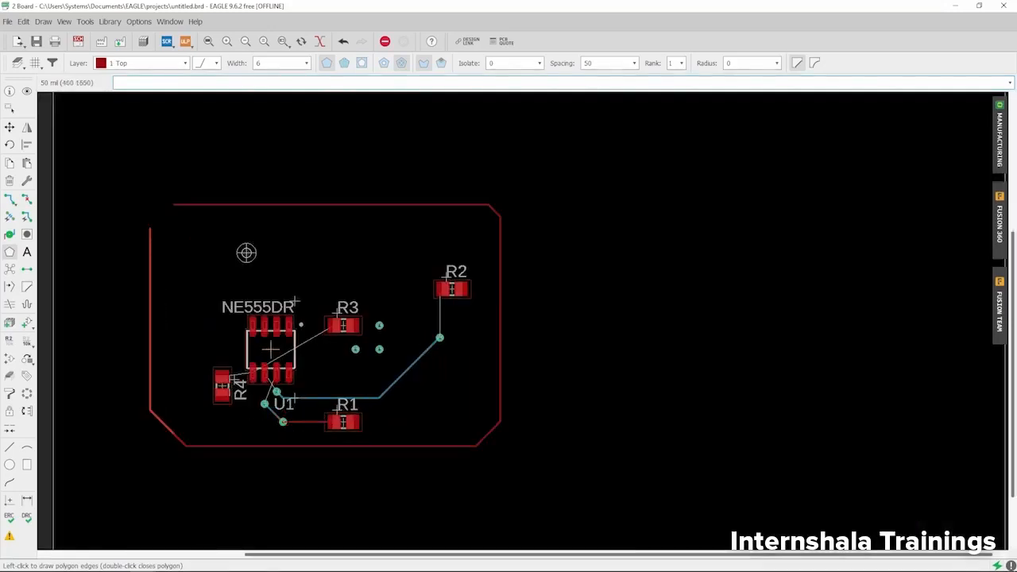
scroll(150, 231, "up", 2)
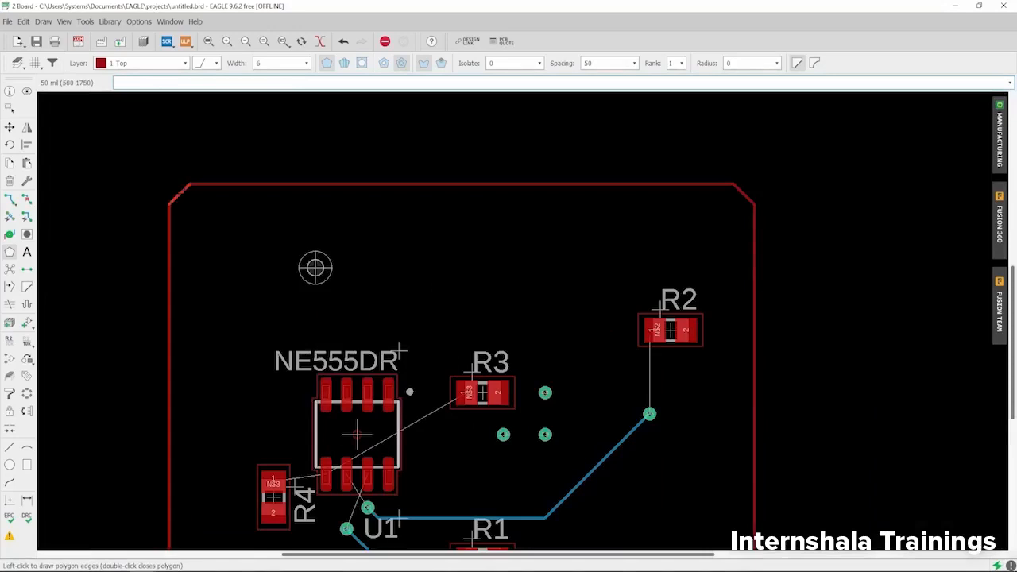
scroll(168, 207, "up", 3)
scroll(189, 185, "up", 3)
scroll(199, 299, "down", 4)
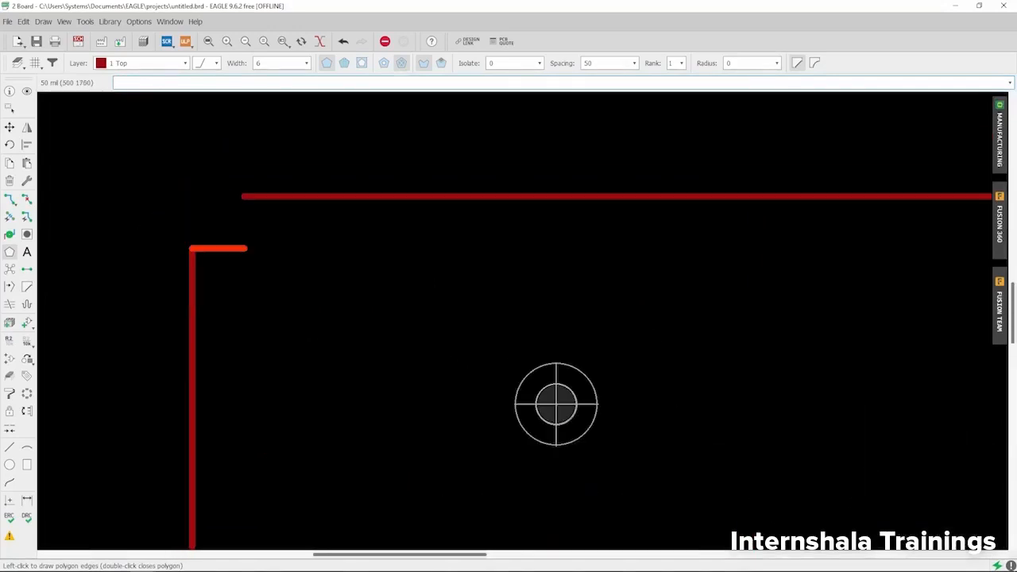
scroll(229, 223, "up", 3)
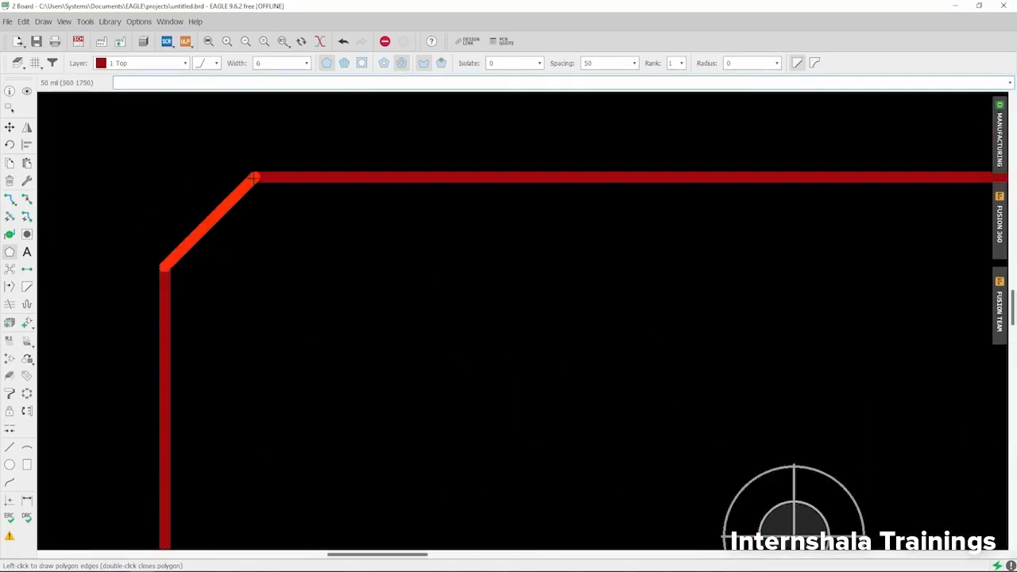
left_click(255, 177)
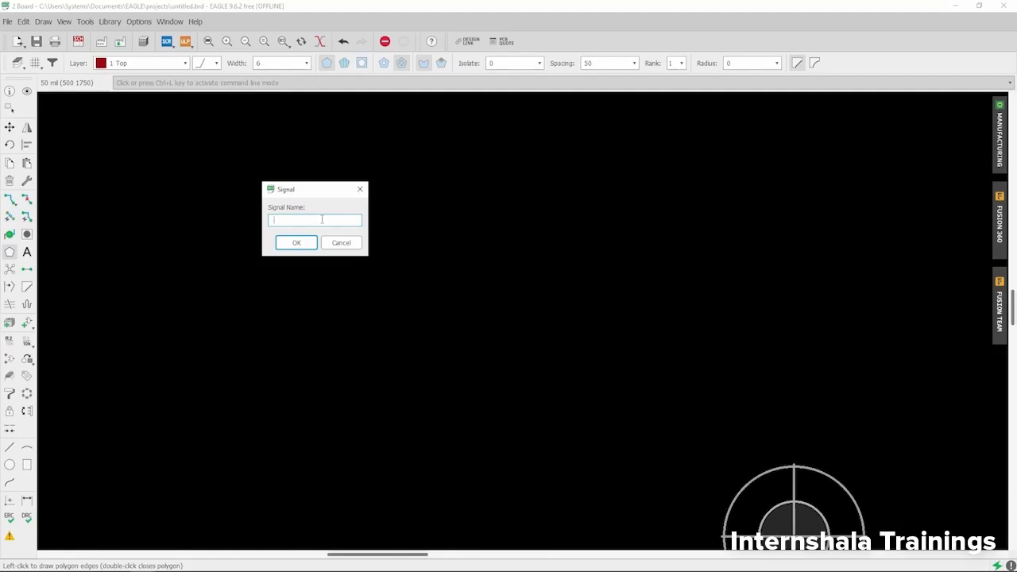
Step: Name the polygon's signal GND and run Ratsnest to pour the top copper fill
type("GND")
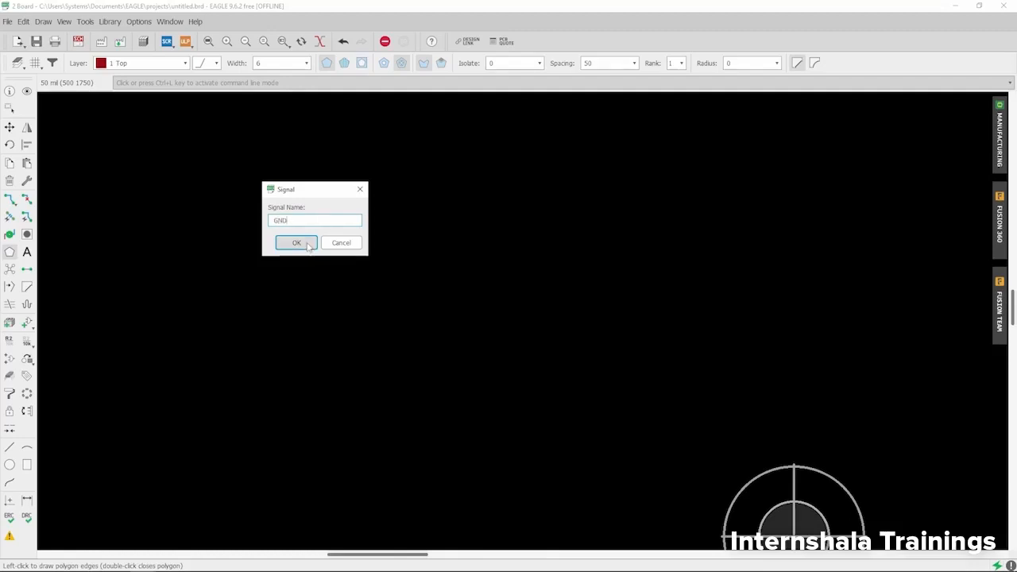
left_click(308, 246)
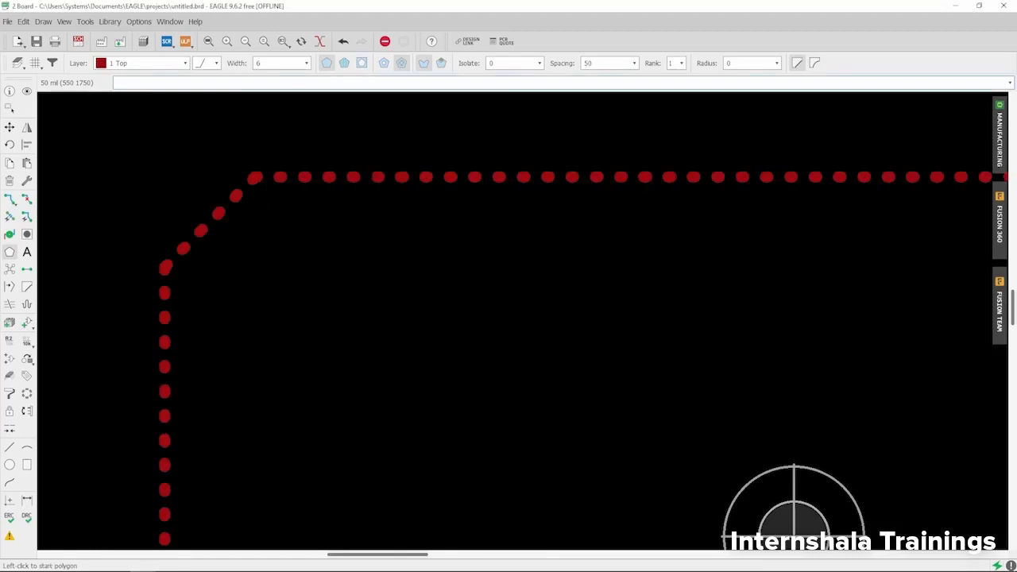
scroll(258, 163, "down", 12)
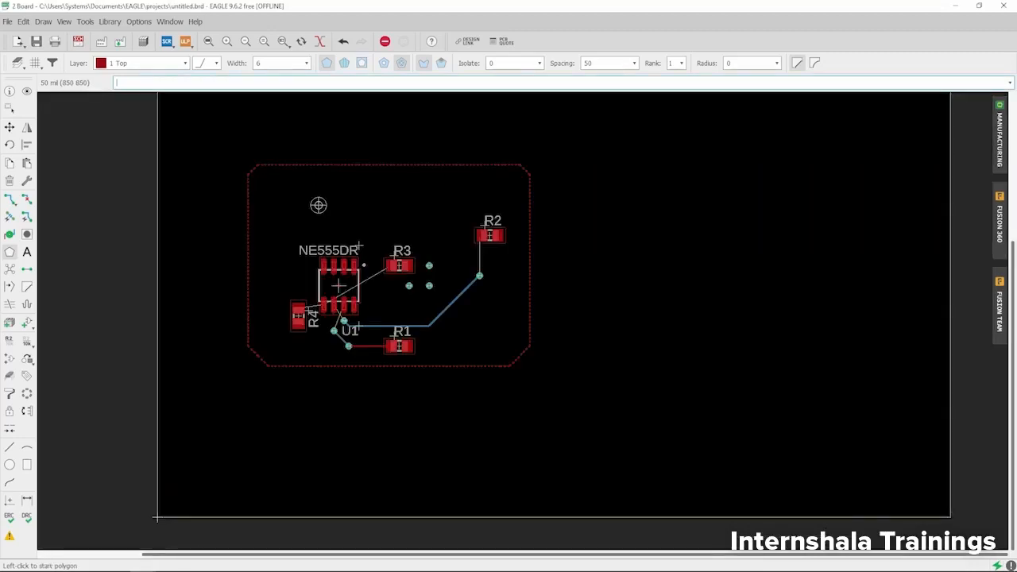
left_click(10, 270)
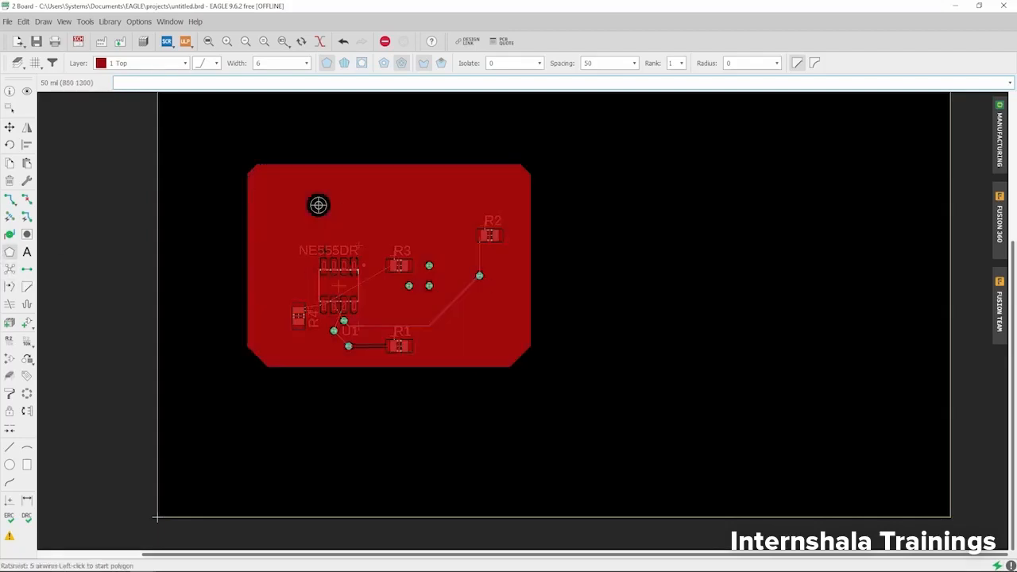
scroll(343, 291, "up", 2)
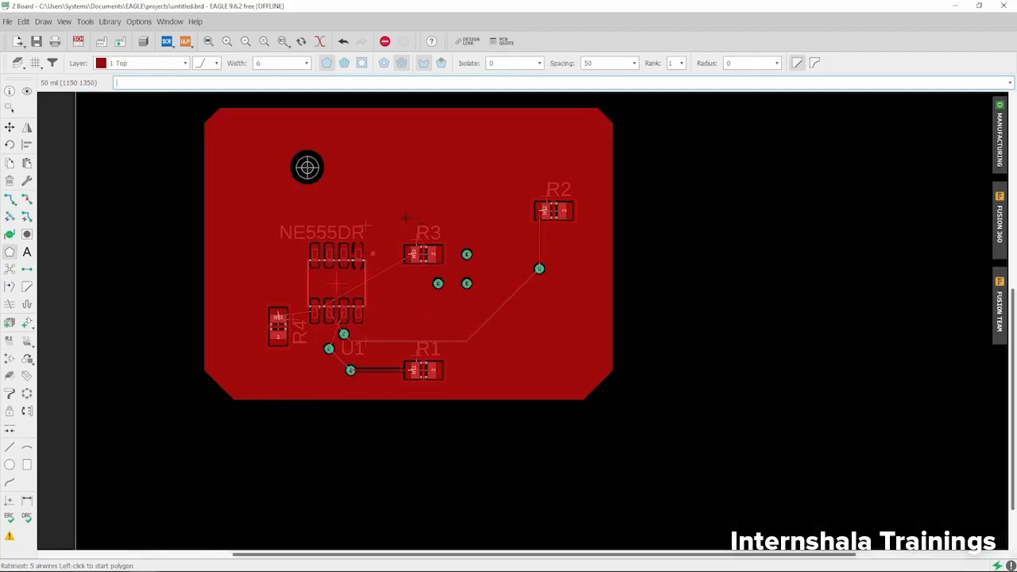
scroll(406, 216, "up", 5)
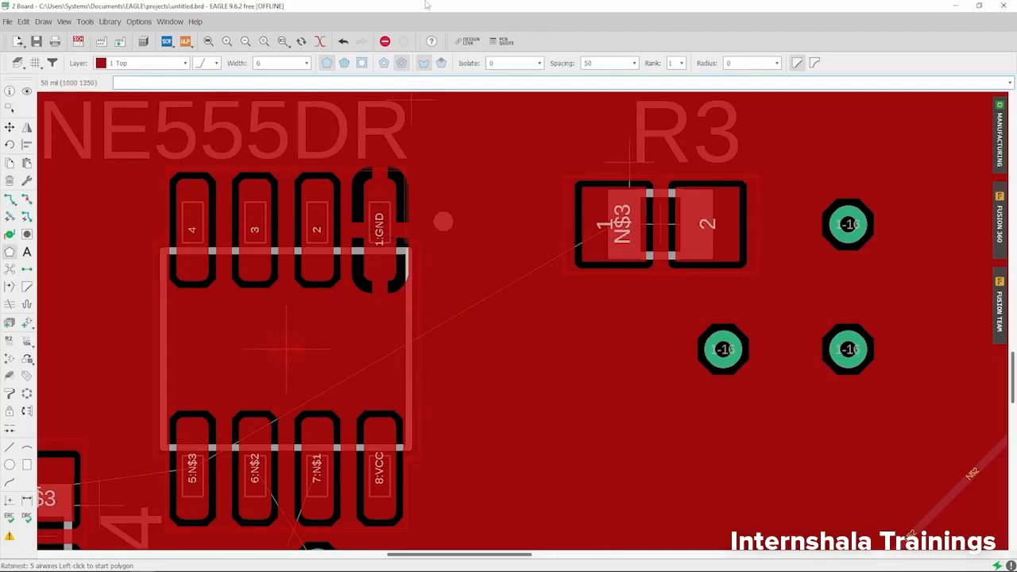
Step: Snap the board window to the right half, beside the schematic
left_click_drag(427, 5, 1015, 47)
scroll(379, 124, "down", 3)
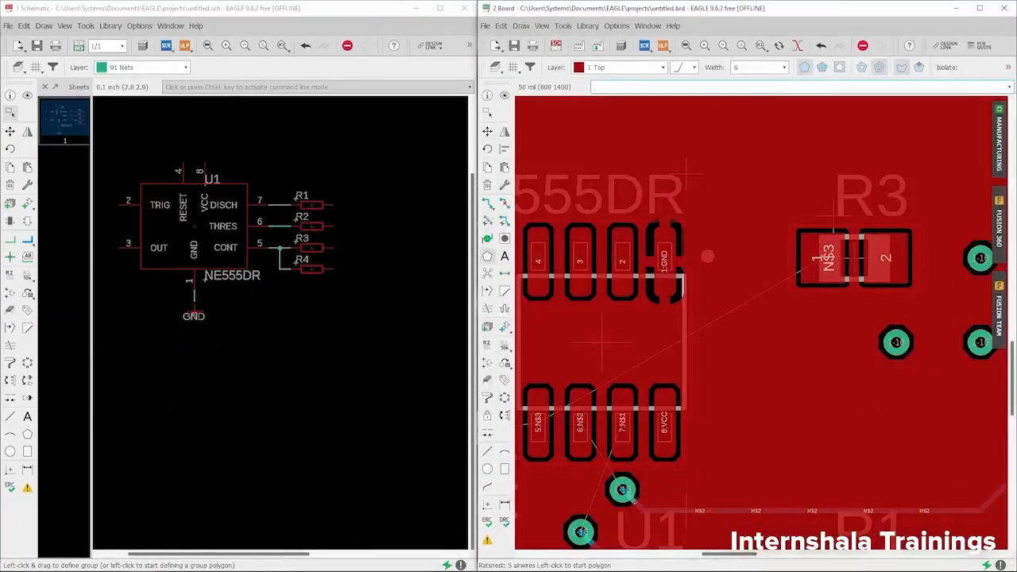
scroll(195, 299, "up", 4)
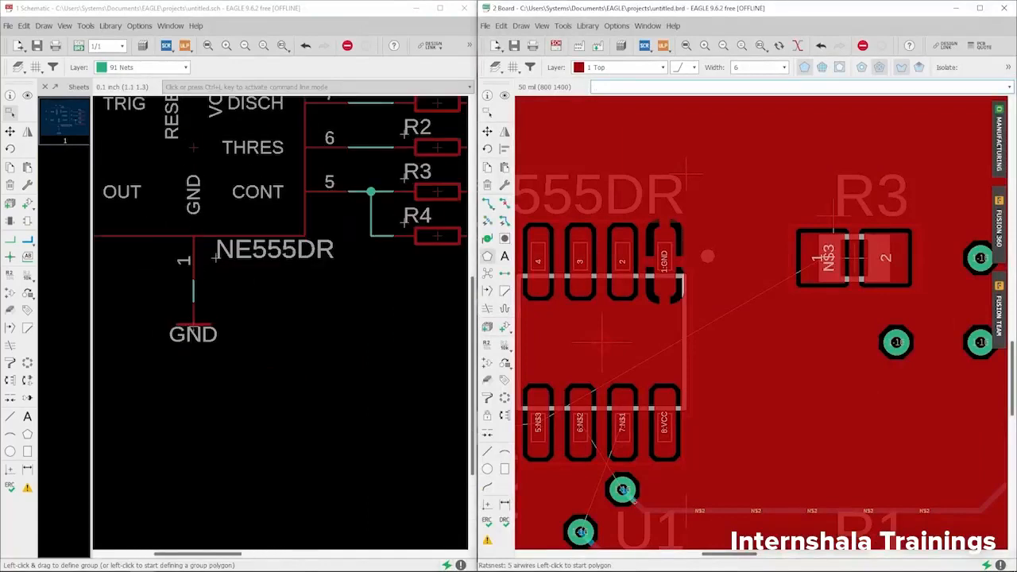
Step: Highlight the GND net in the schematic and board with the Show tool
left_click(27, 97)
left_click(193, 288)
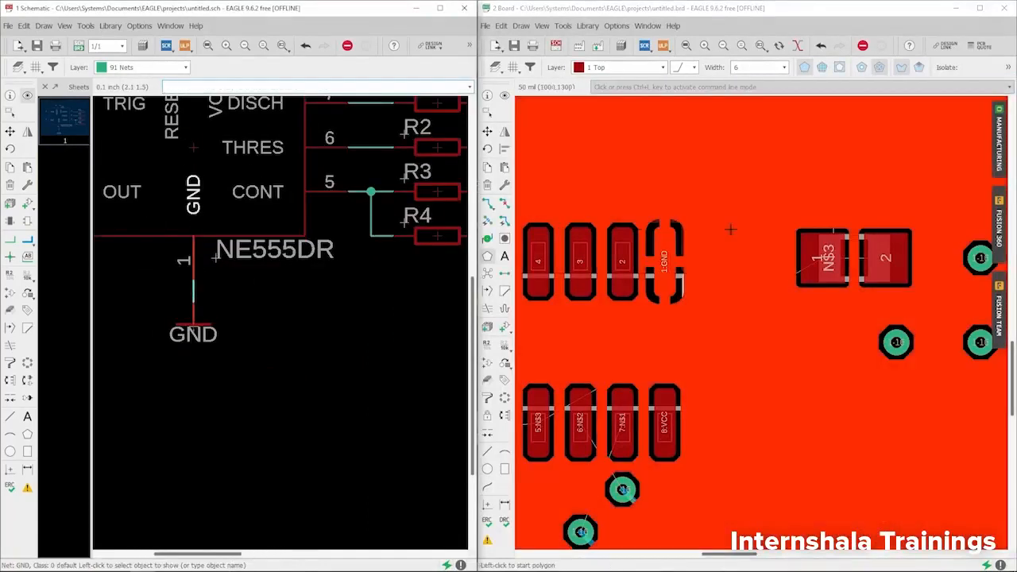
scroll(567, 274, "down", 2)
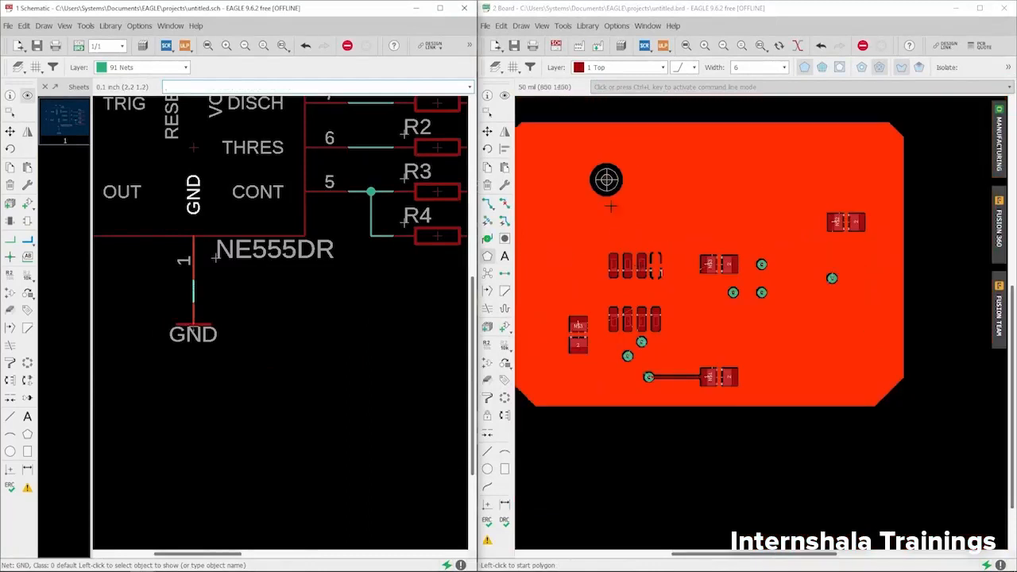
scroll(658, 265, "down", 1)
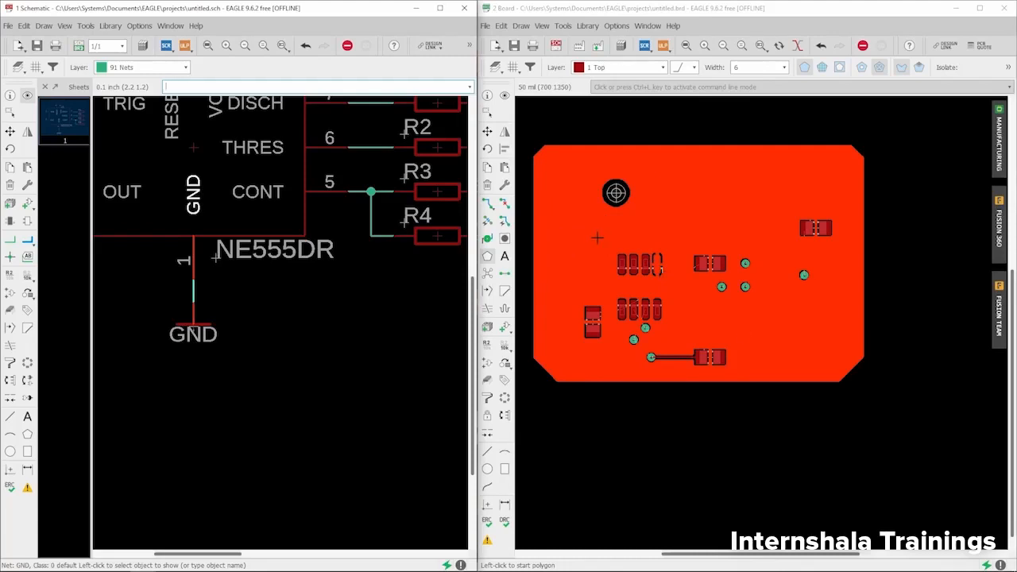
Step: Inspect the board's copper pour up close, then clear the GND highlight
left_click(488, 256)
scroll(780, 361, "down", 1)
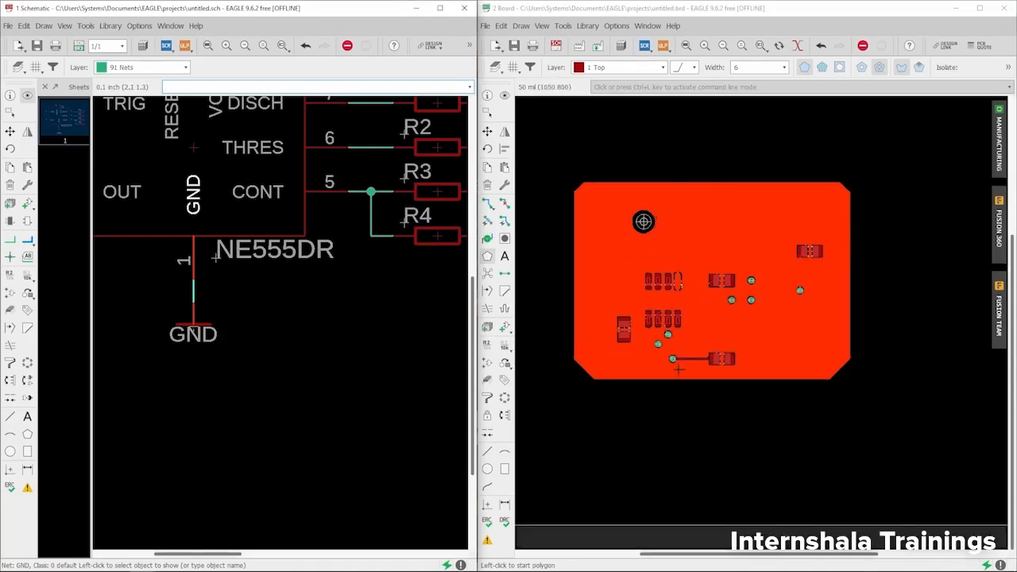
scroll(666, 305, "up", 2)
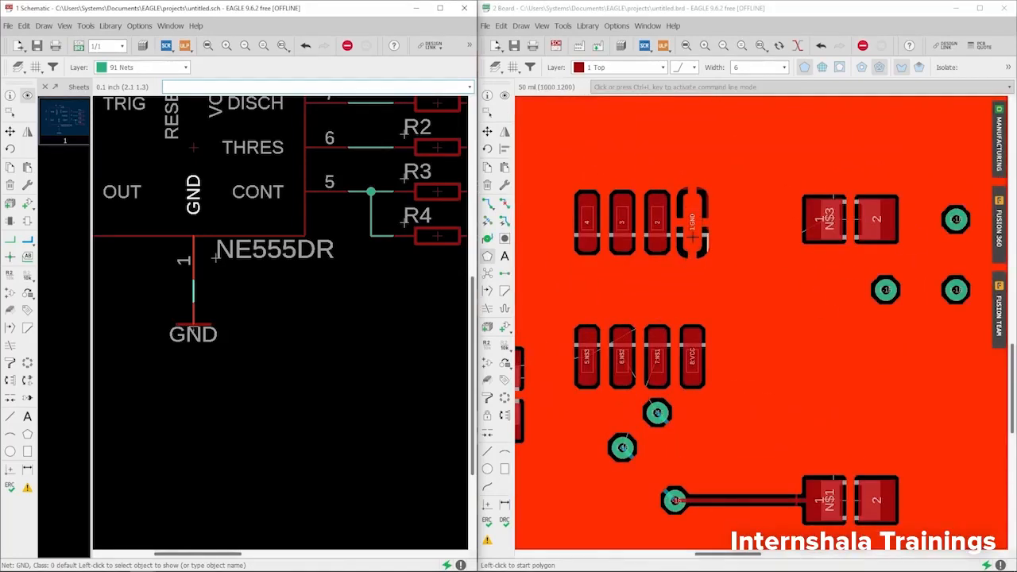
scroll(698, 219, "down", 1)
scroll(587, 336, "up", 2)
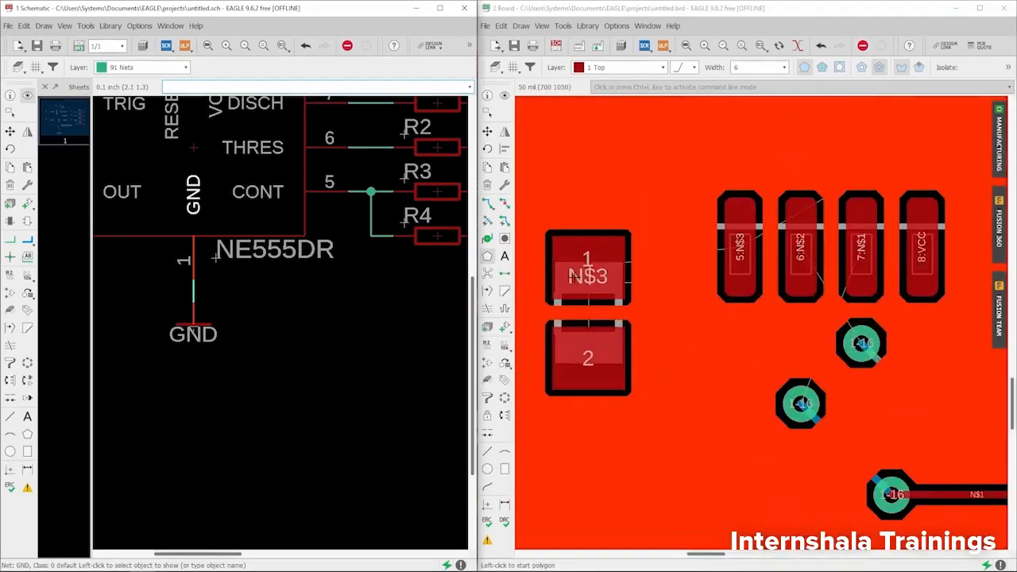
scroll(577, 305, "down", 6)
scroll(702, 203, "up", 1)
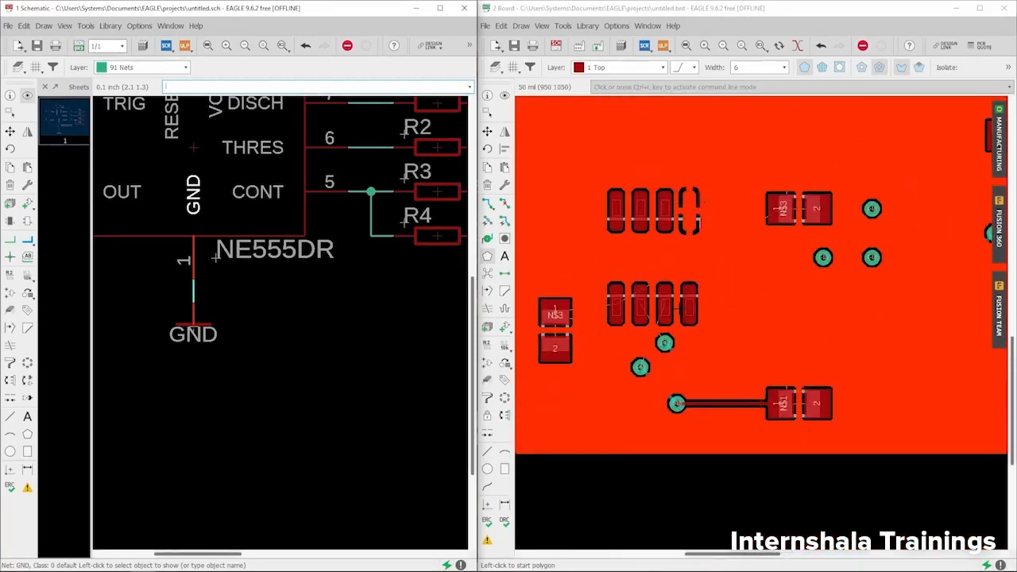
scroll(582, 284, "down", 2)
scroll(780, 379, "up", 2)
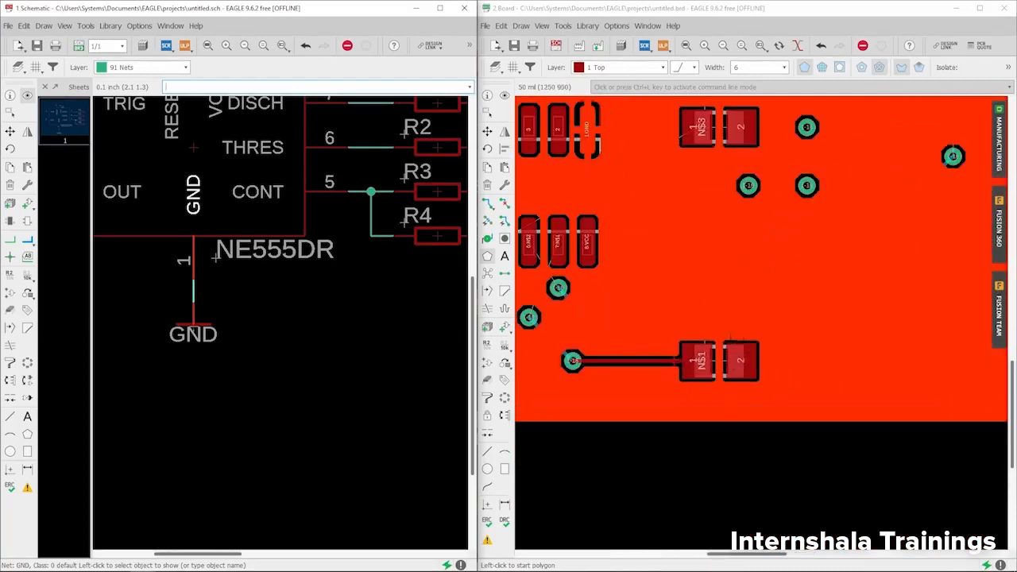
scroll(679, 382, "down", 2)
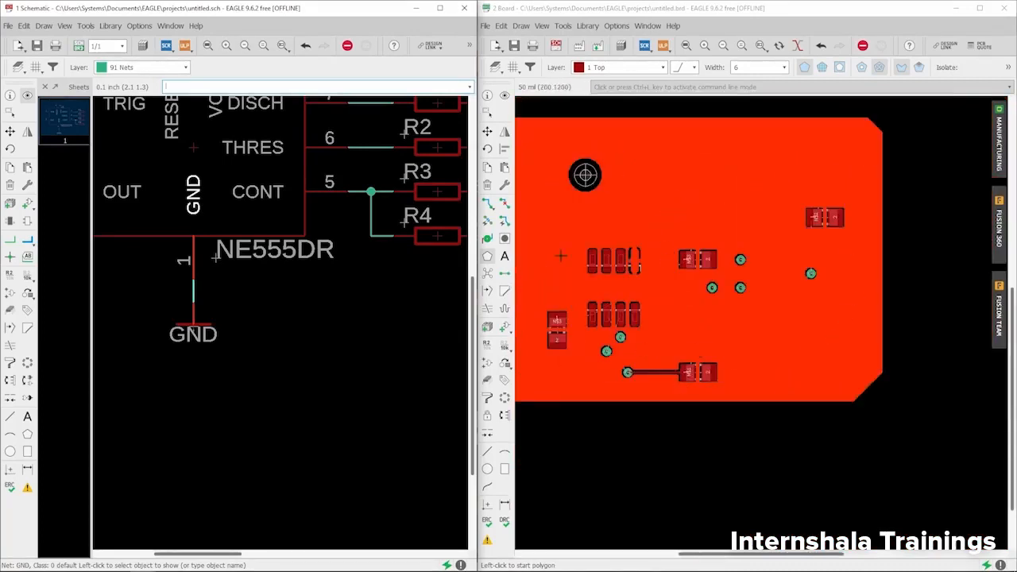
scroll(640, 259, "up", 2)
scroll(642, 255, "down", 1)
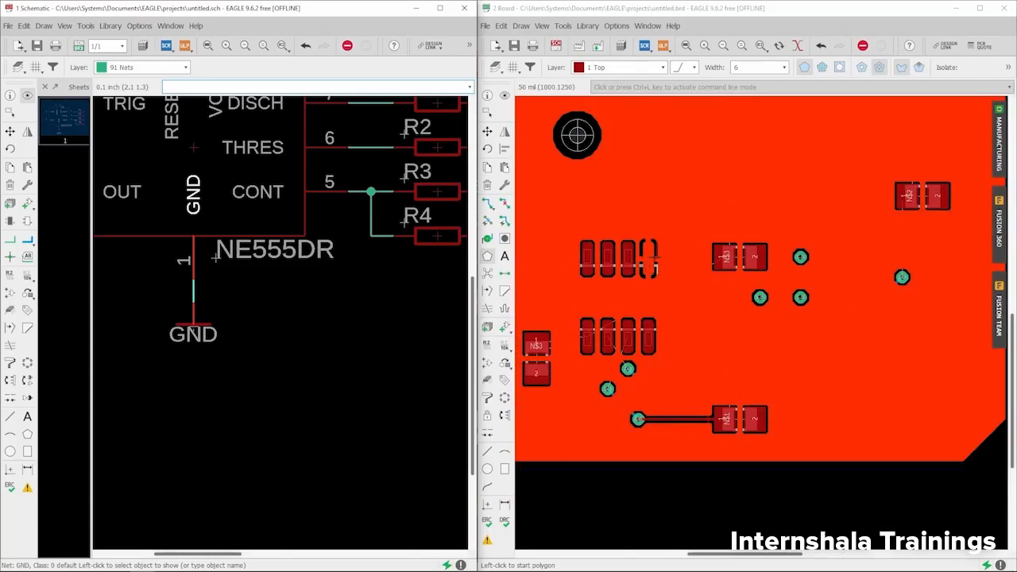
scroll(682, 235, "down", 1)
left_click(638, 447)
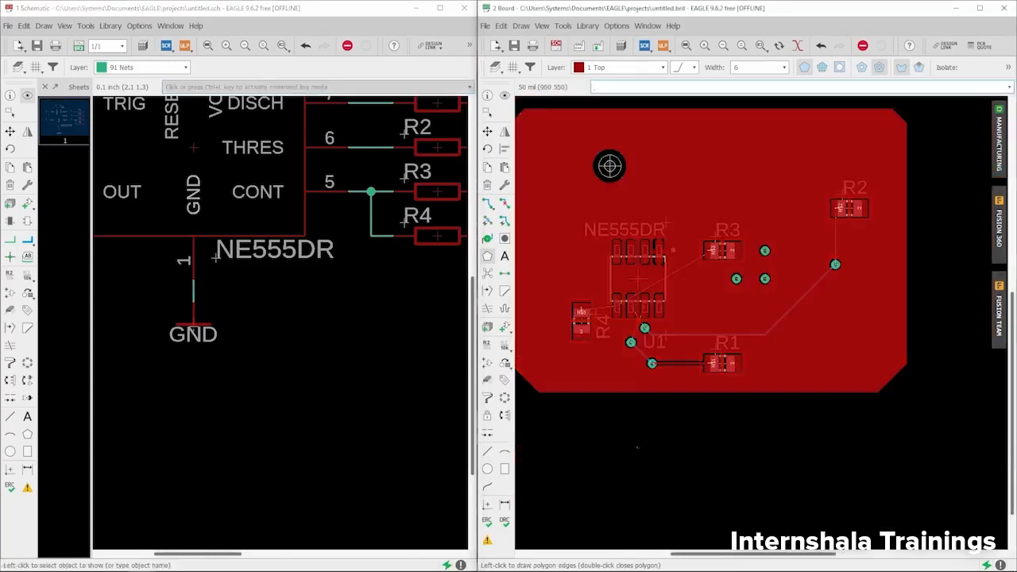
key("Escape")
scroll(663, 238, "down", 2)
scroll(640, 217, "up", 2)
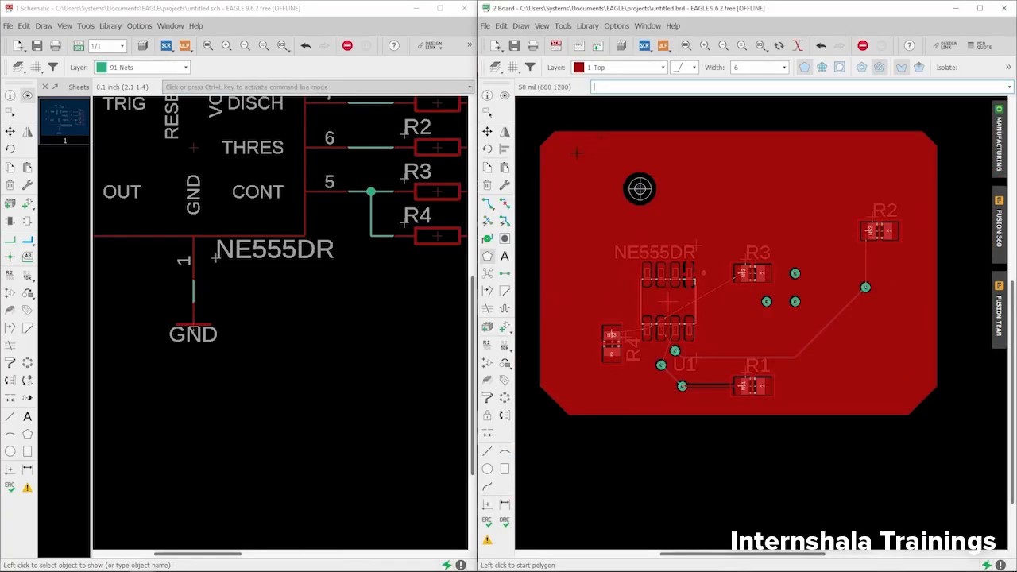
scroll(217, 257, "up", 2)
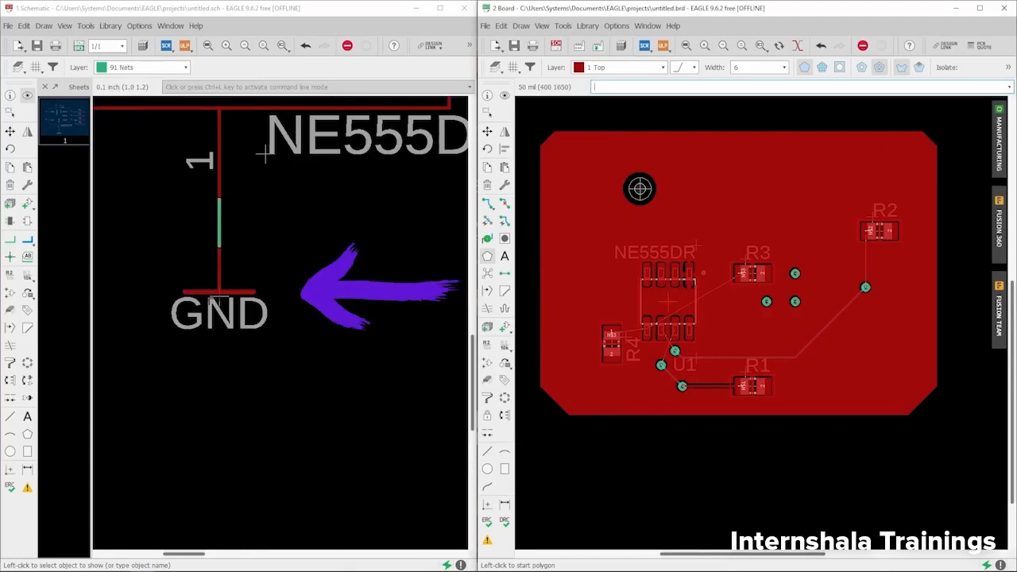
scroll(248, 252, "down", 1)
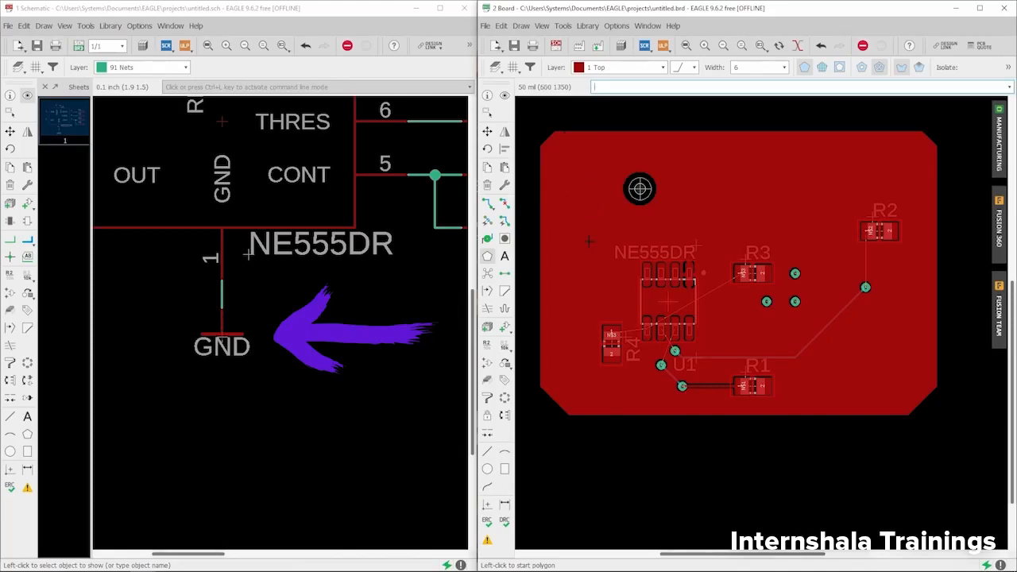
left_click(487, 258)
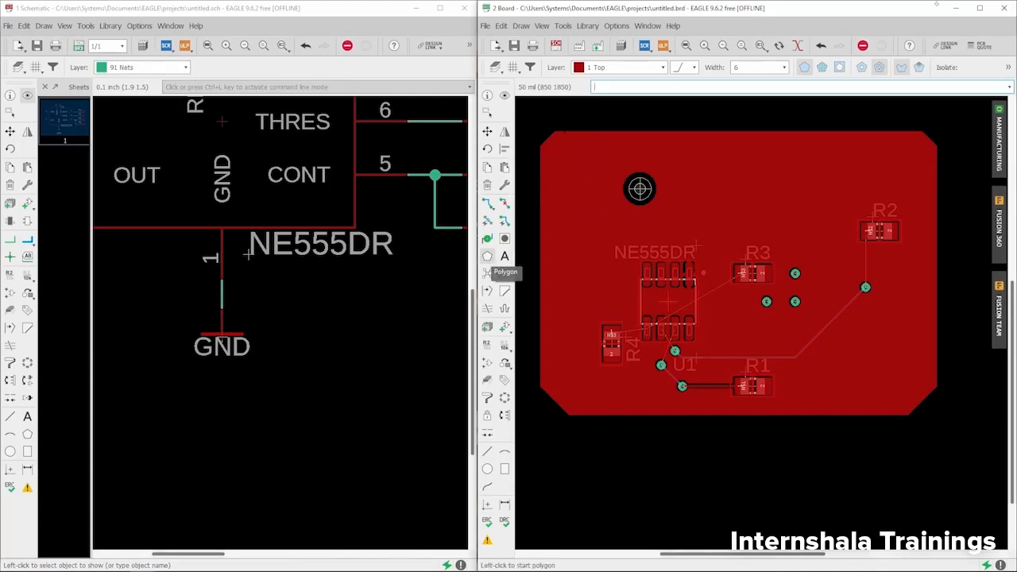
Step: Maximize the board window and zoom to fit the GND-poured board
left_click(979, 8)
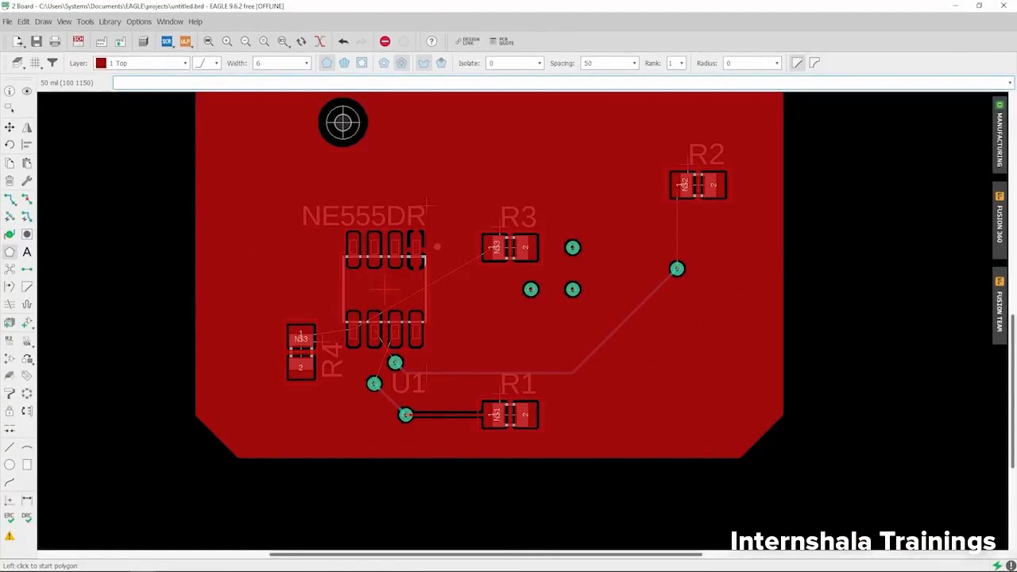
left_click(10, 288)
scroll(314, 297, "down", 3)
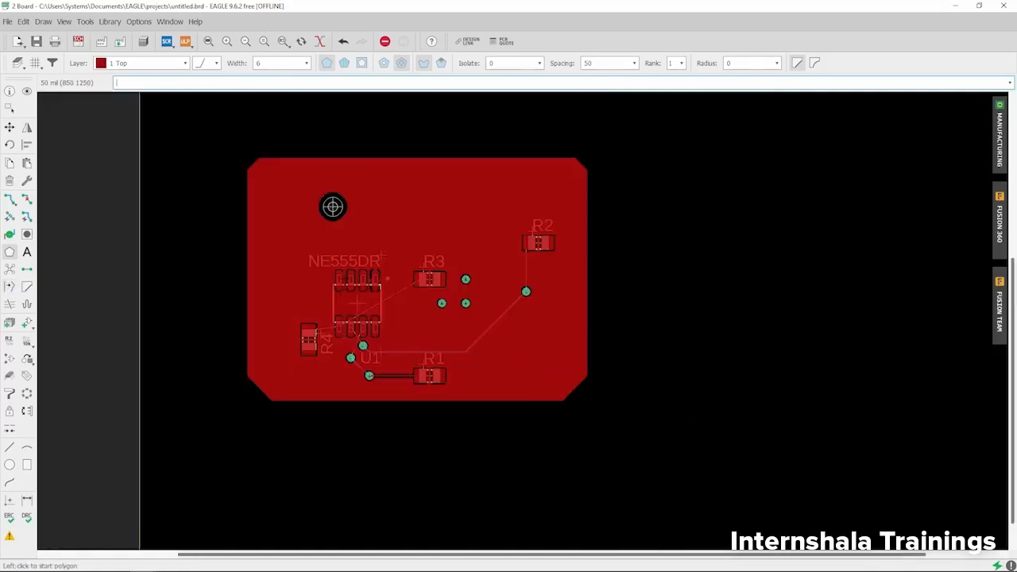
scroll(373, 223, "up", 3)
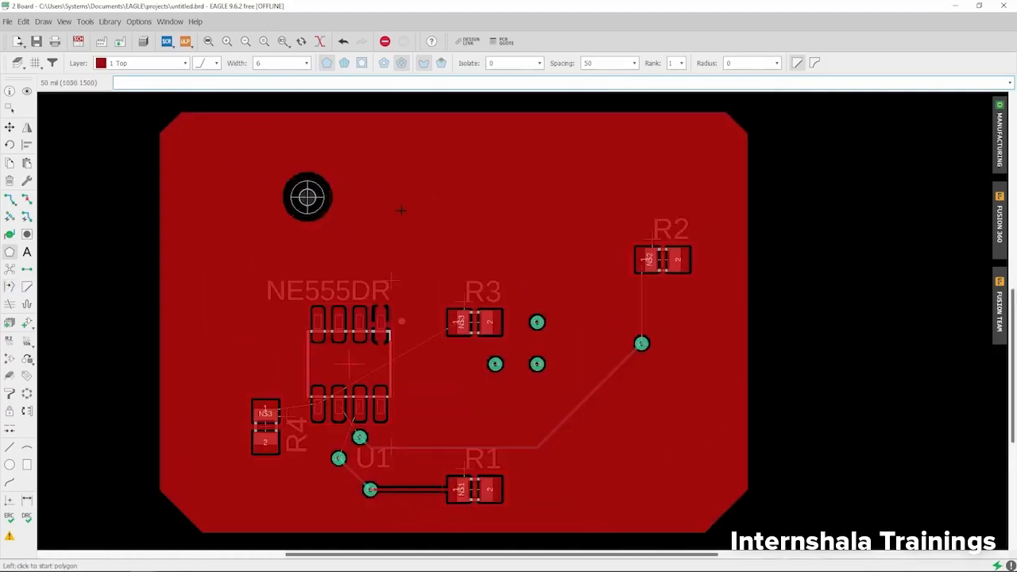
Step: Delete the polygon's copper fill by clicking its edge, leaving only the dotted outline
left_click(9, 181)
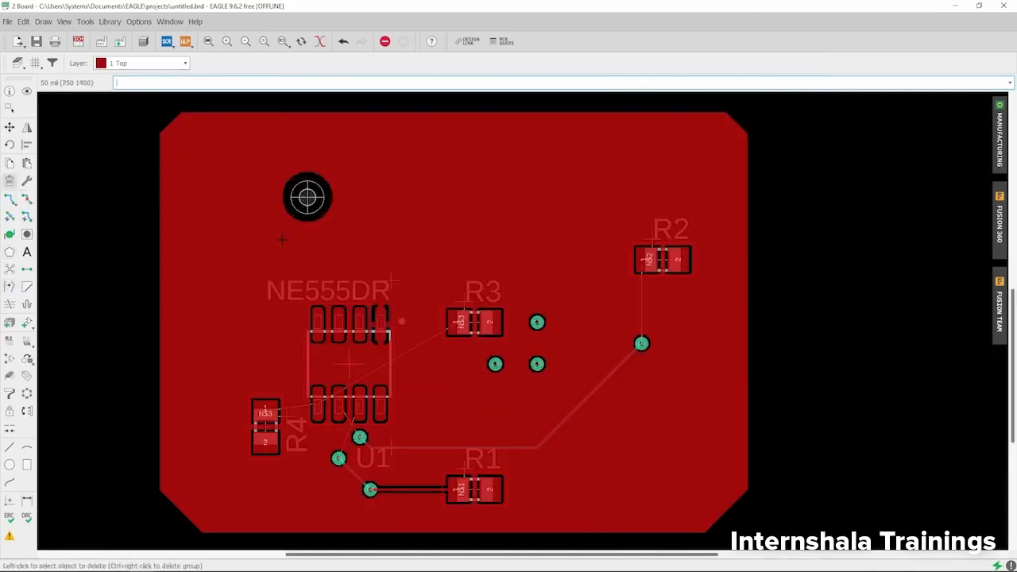
scroll(380, 116, "up", 3)
scroll(380, 117, "down", 3)
scroll(380, 117, "up", 5)
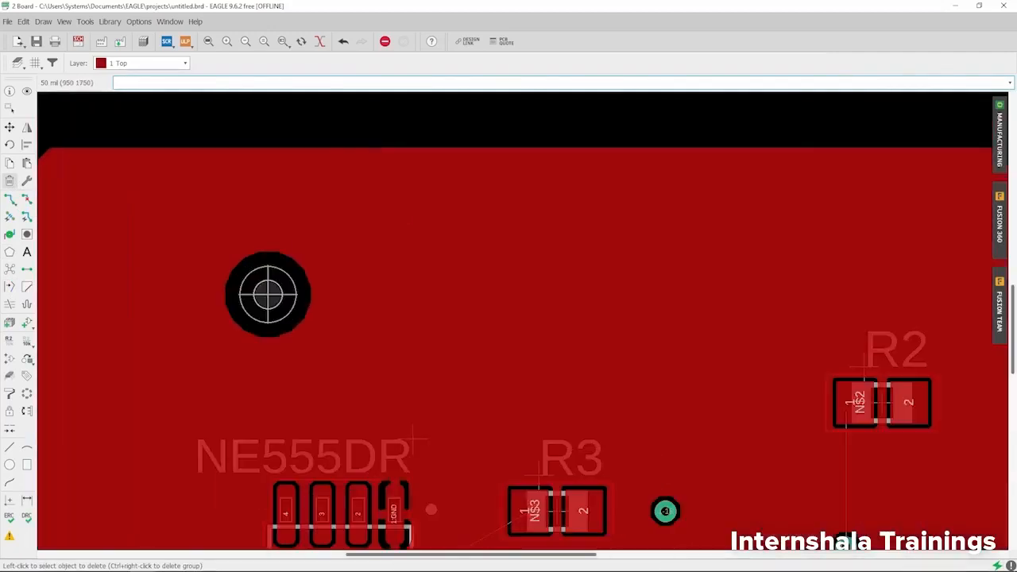
left_click(377, 154)
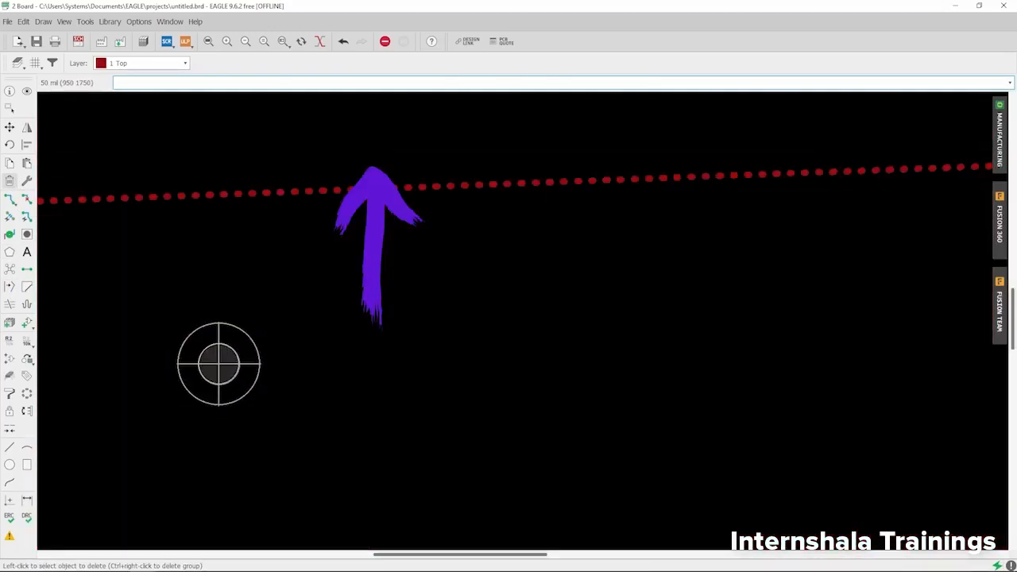
scroll(378, 154, "down", 3)
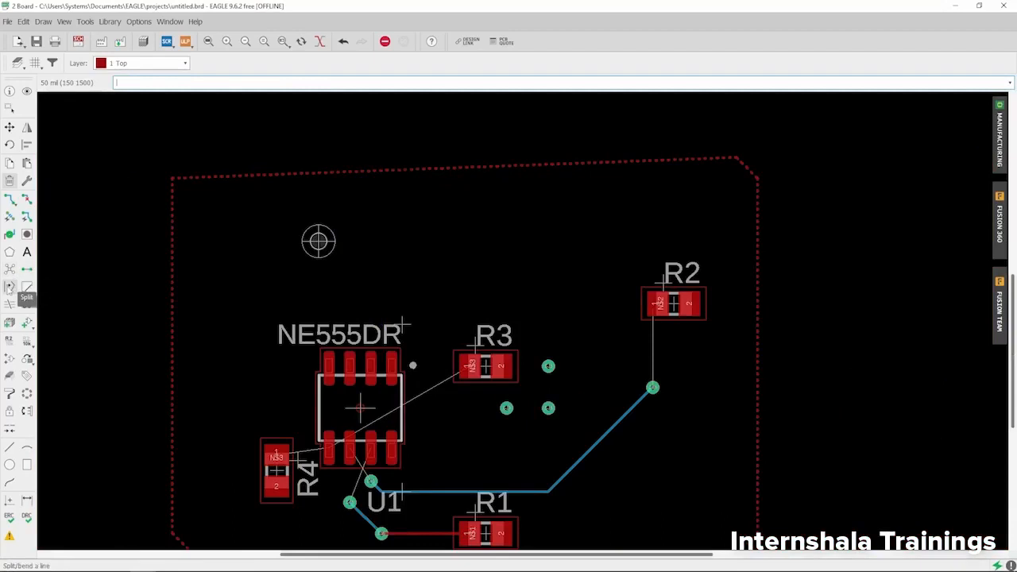
Step: Split the polygon's top edge and place two bend points forming a stepped notch
left_click(9, 286)
scroll(407, 165, "up", 3)
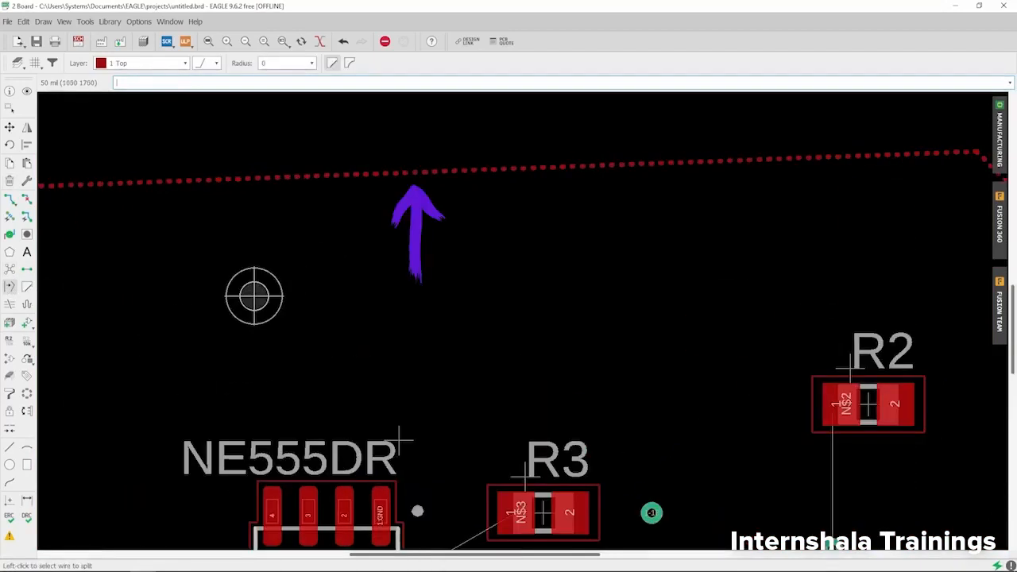
scroll(421, 170, "up", 2)
left_click(421, 171)
scroll(423, 199, "down", 9)
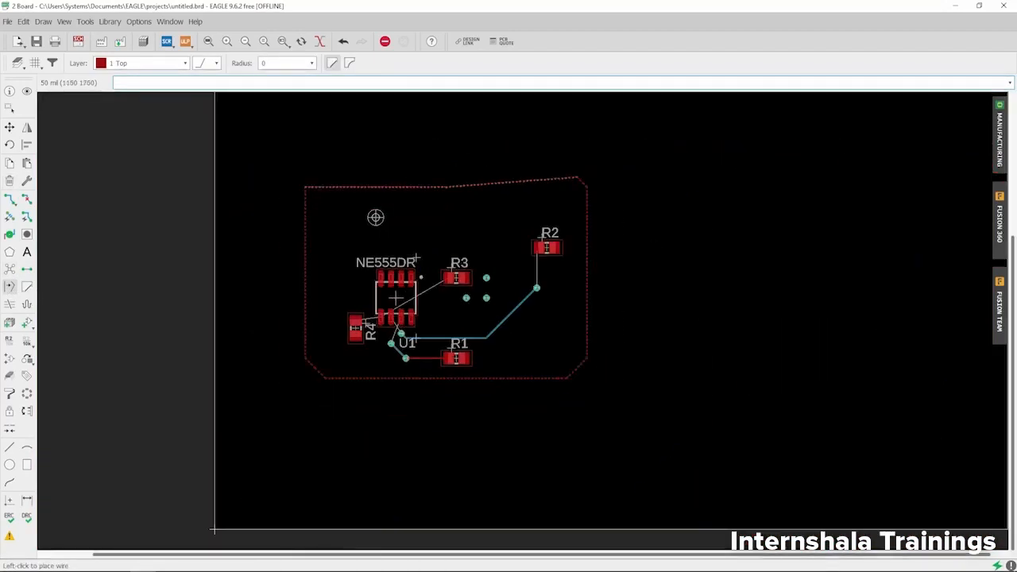
scroll(371, 178, "up", 4)
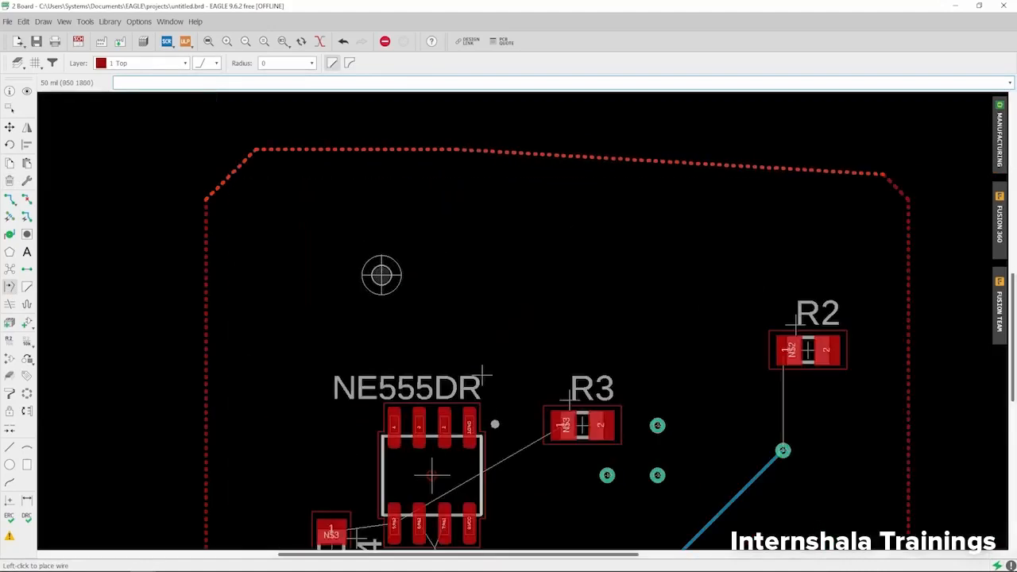
left_click(532, 149)
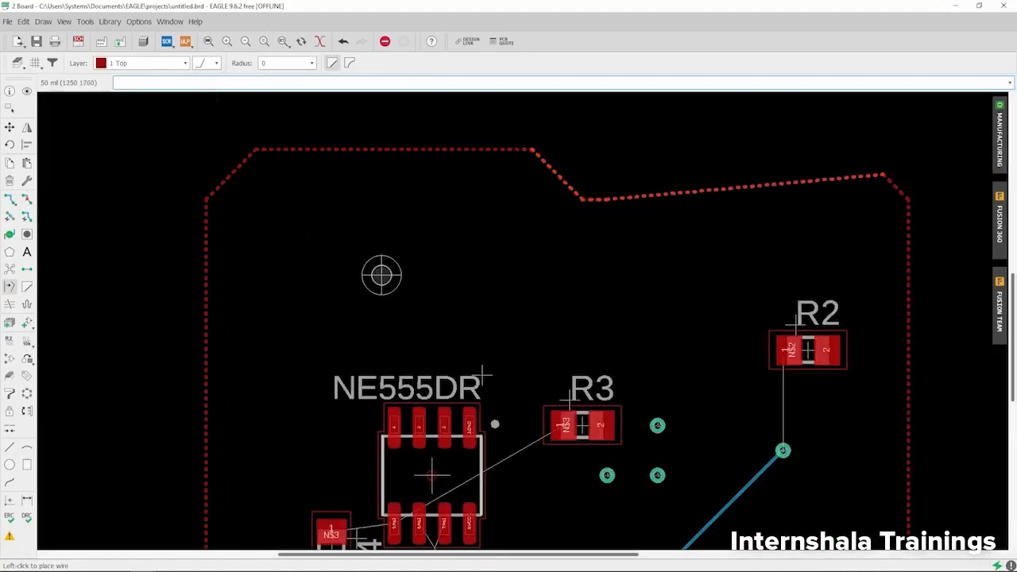
left_click(658, 174)
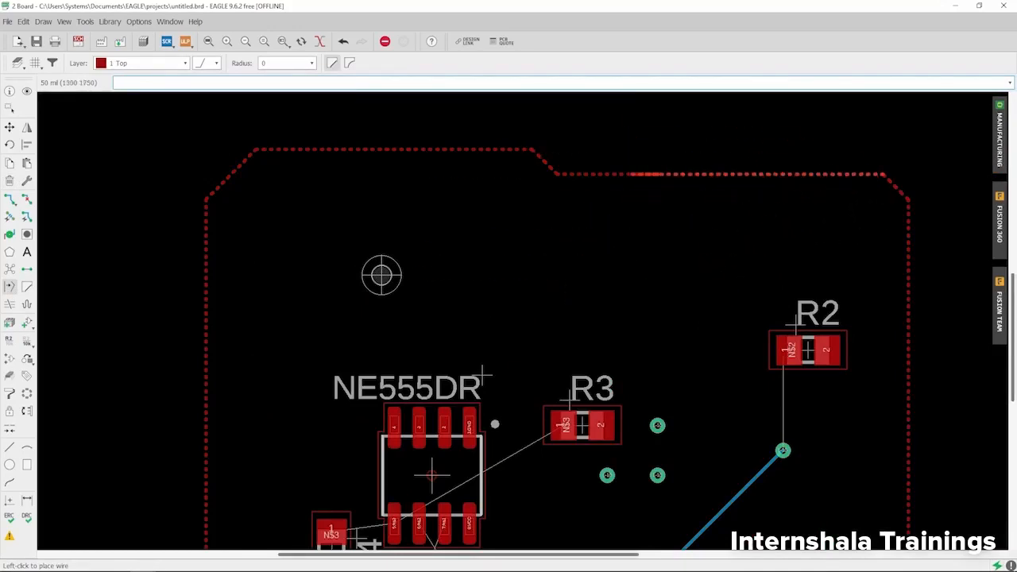
scroll(456, 203, "down", 2)
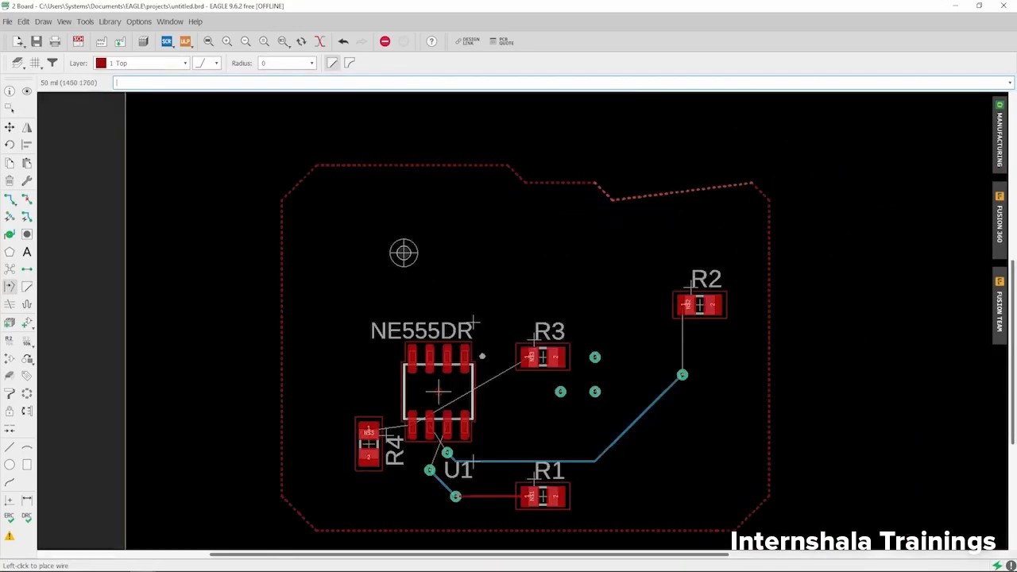
scroll(634, 183, "up", 1)
Step: Place the final vertex of the notched top edge and zoom out to the whole board
left_click(636, 182)
scroll(365, 164, "down", 4)
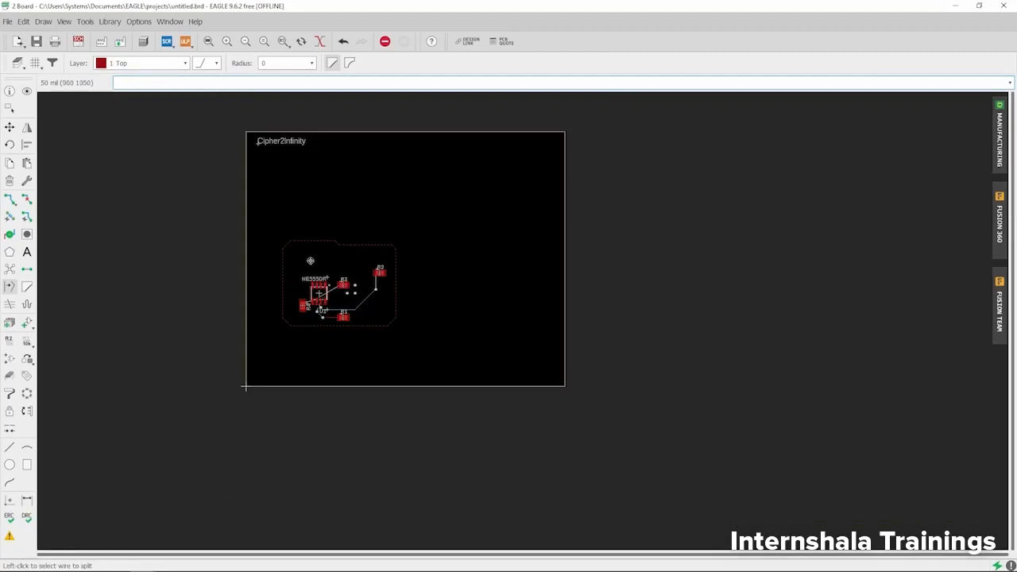
scroll(245, 387, "up", 1)
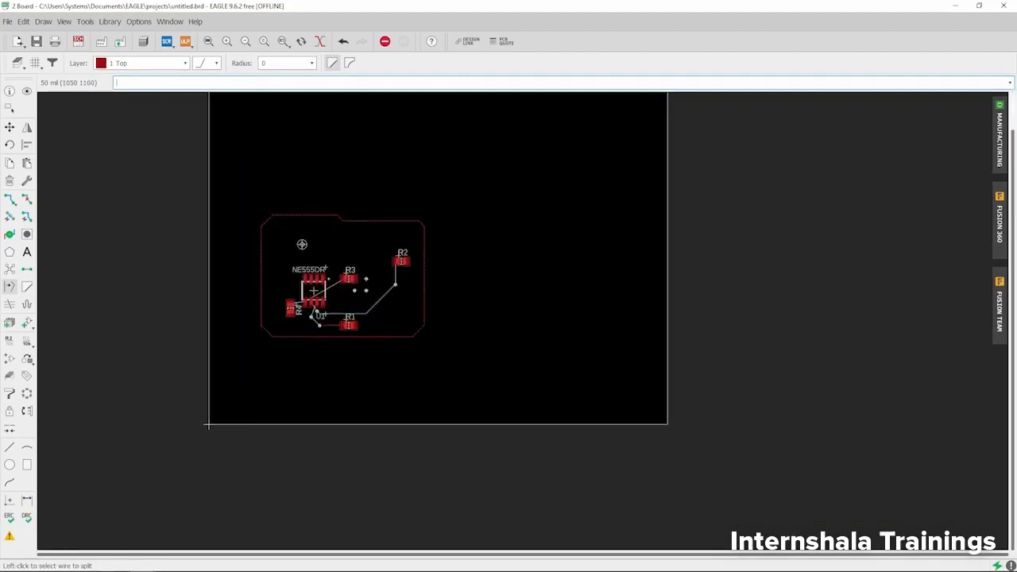
Step: Draw a 100.00 mm dimension from the board's lower-left to lower-right corner
left_click(27, 501)
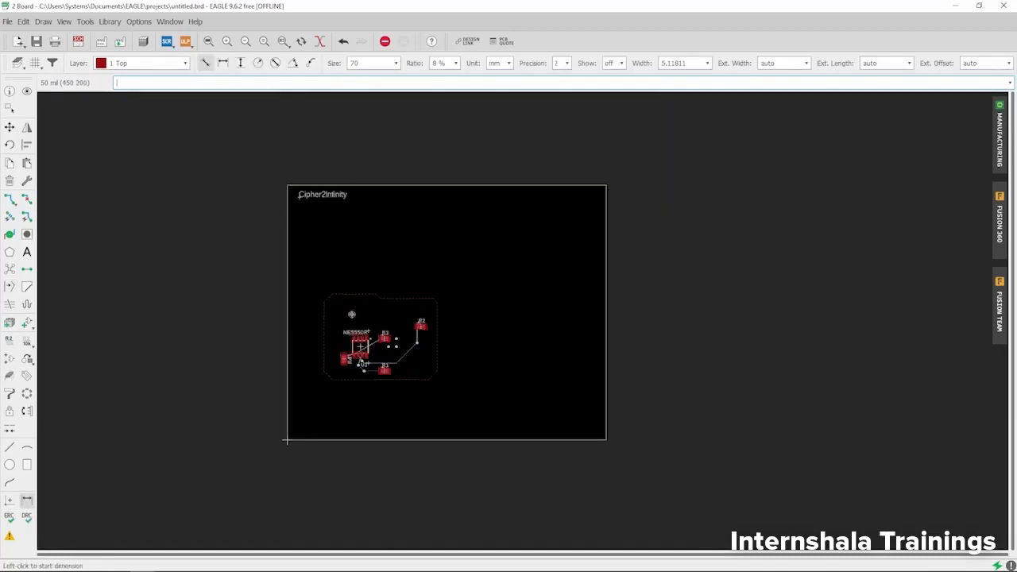
scroll(504, 491, "up", 1)
scroll(504, 491, "up", 3)
scroll(352, 418, "down", 3)
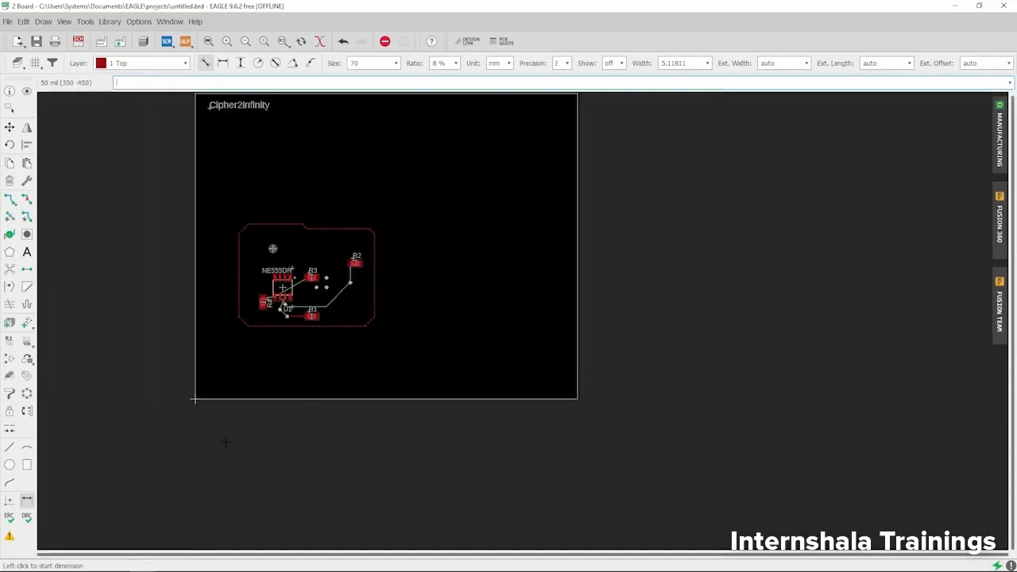
scroll(208, 437, "up", 1)
scroll(182, 401, "up", 4)
scroll(181, 382, "up", 2)
scroll(198, 302, "up", 2)
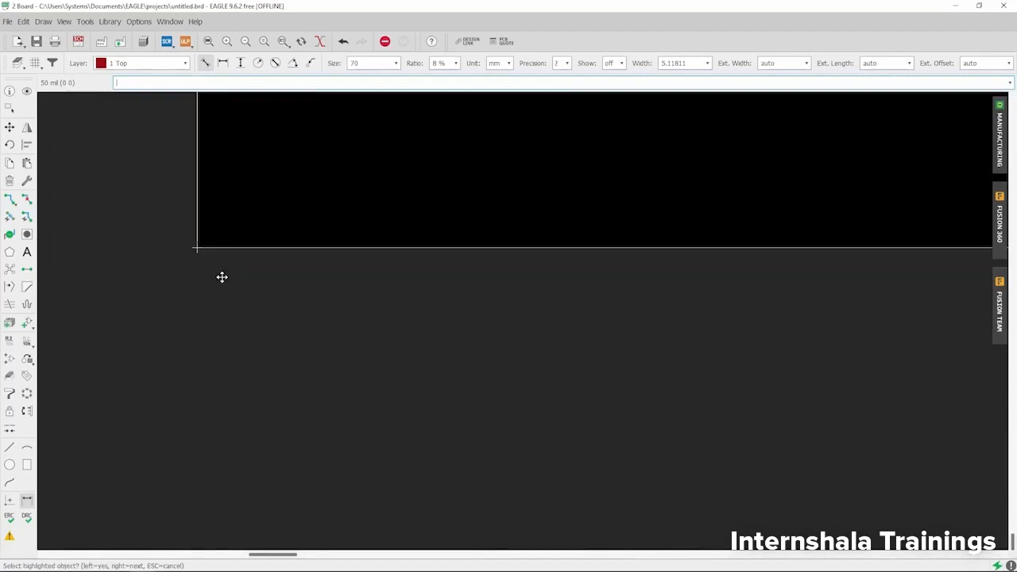
left_click(195, 269)
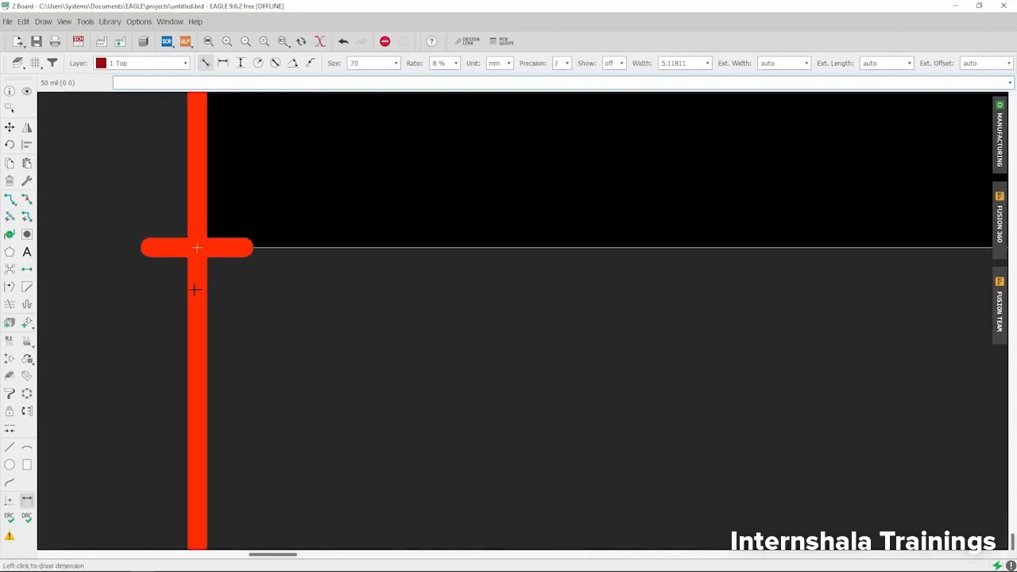
scroll(187, 291, "down", 3)
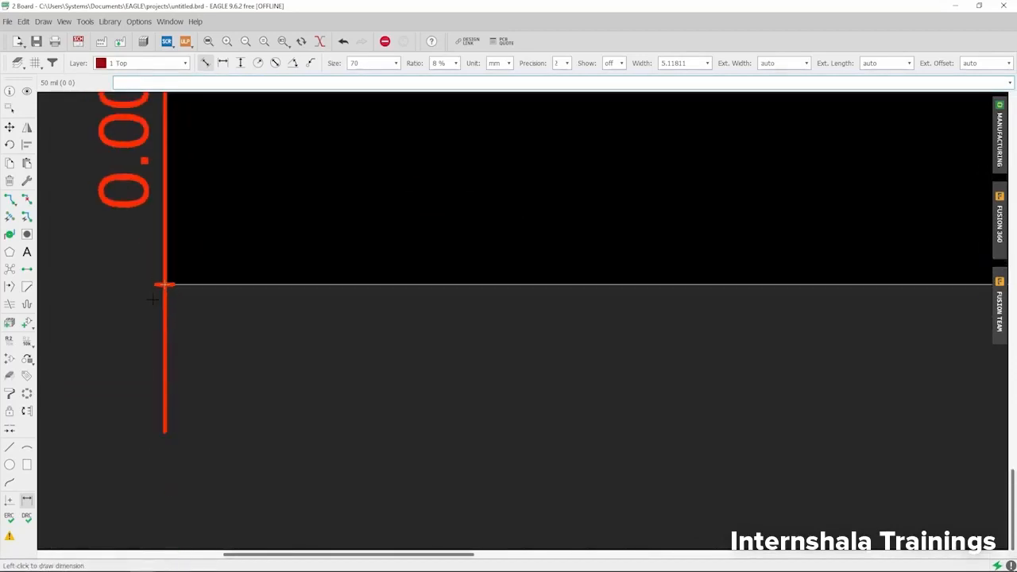
scroll(155, 301, "down", 2)
scroll(191, 330, "down", 3)
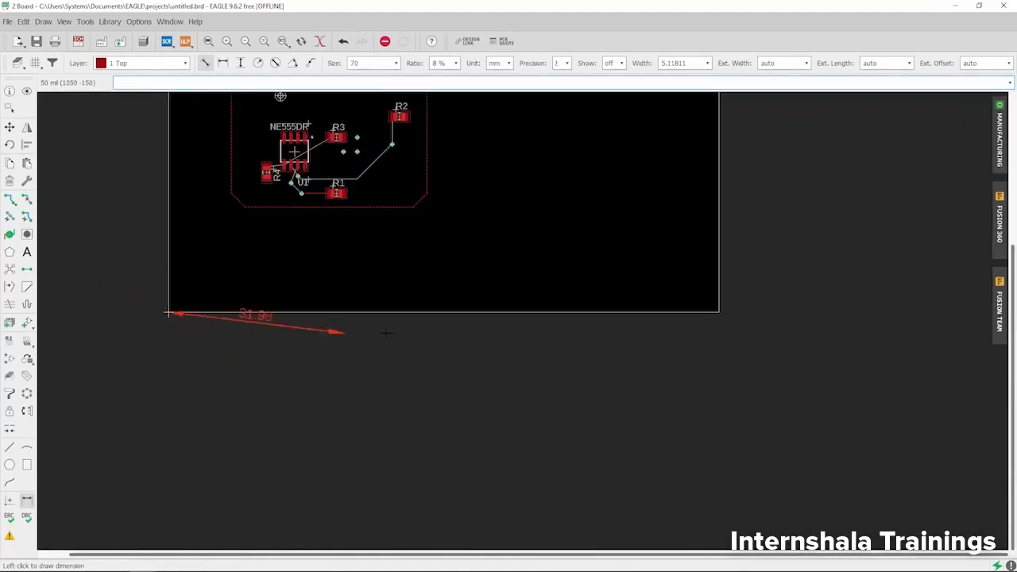
scroll(717, 311, "up", 5)
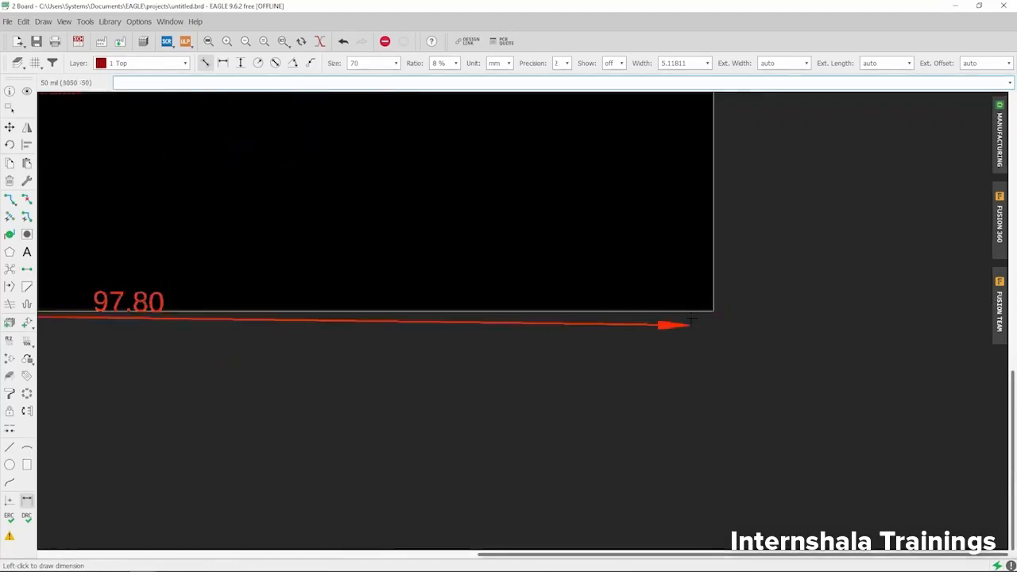
left_click(735, 303)
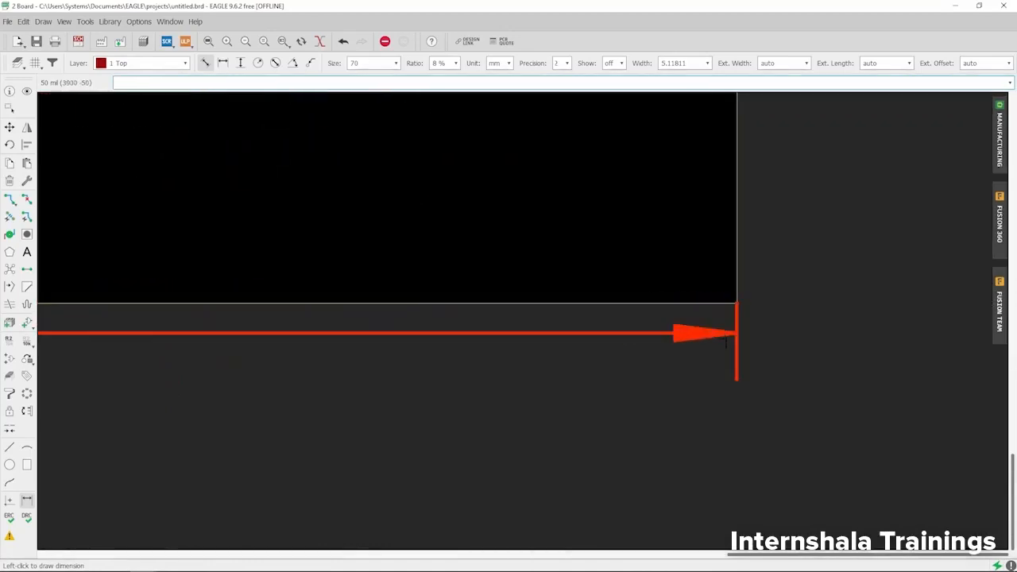
scroll(733, 334, "down", 3)
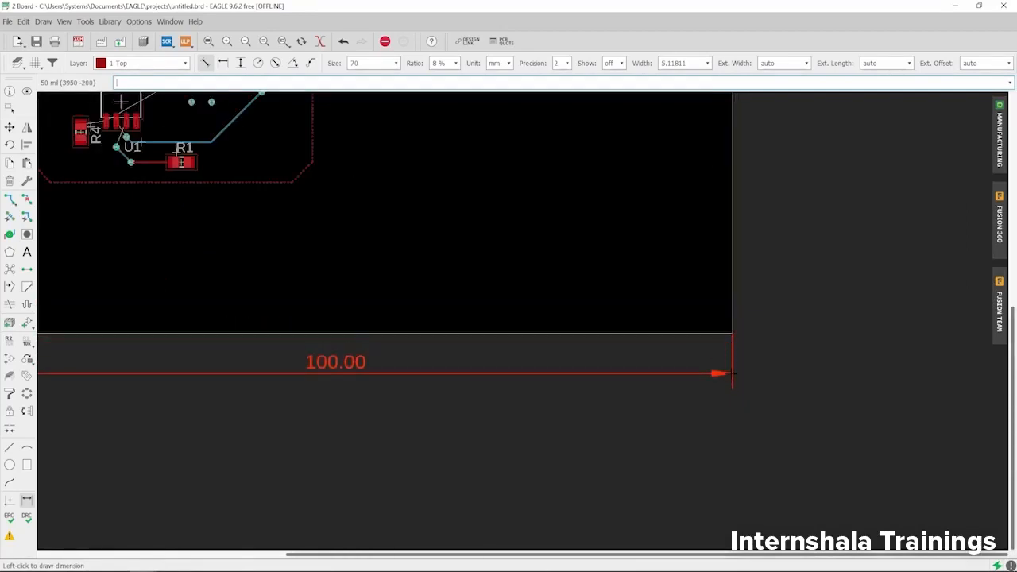
scroll(732, 374, "down", 2)
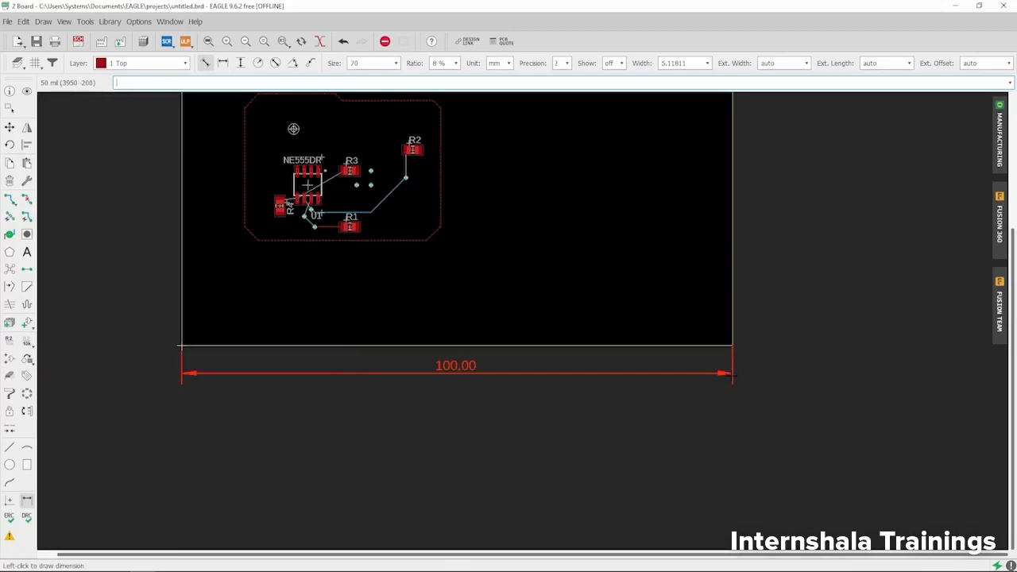
Step: Place the 100.00 mm width dimension below the board
left_click(732, 373)
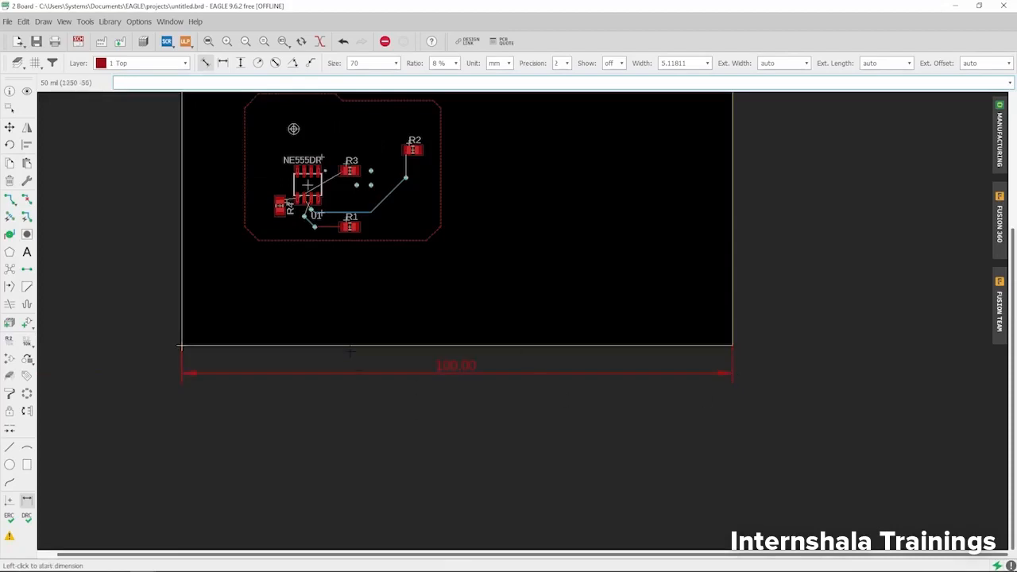
scroll(300, 414, "down", 3)
scroll(318, 402, "up", 3)
scroll(587, 374, "up", 4)
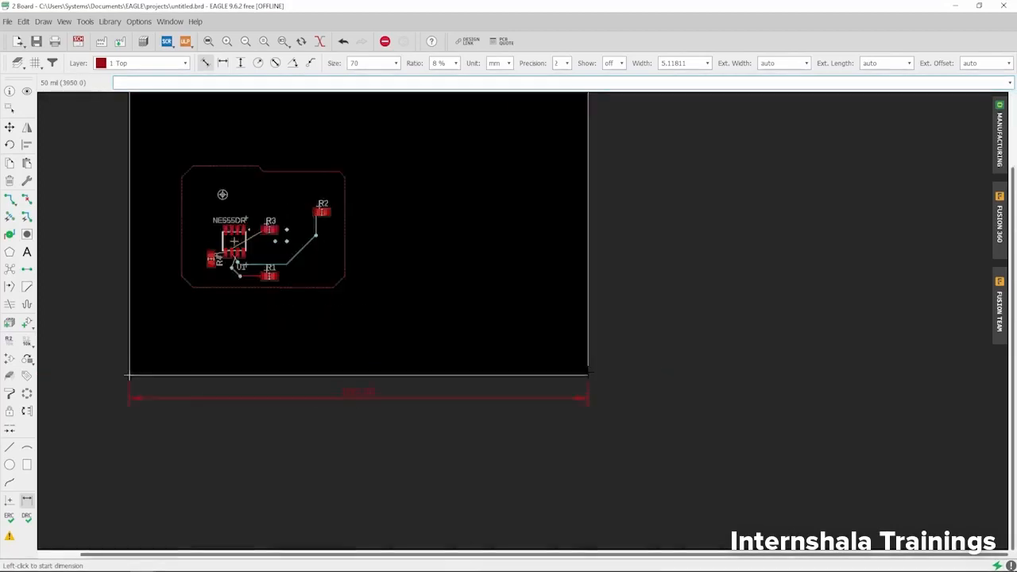
scroll(567, 437, "down", 4)
scroll(576, 412, "up", 5)
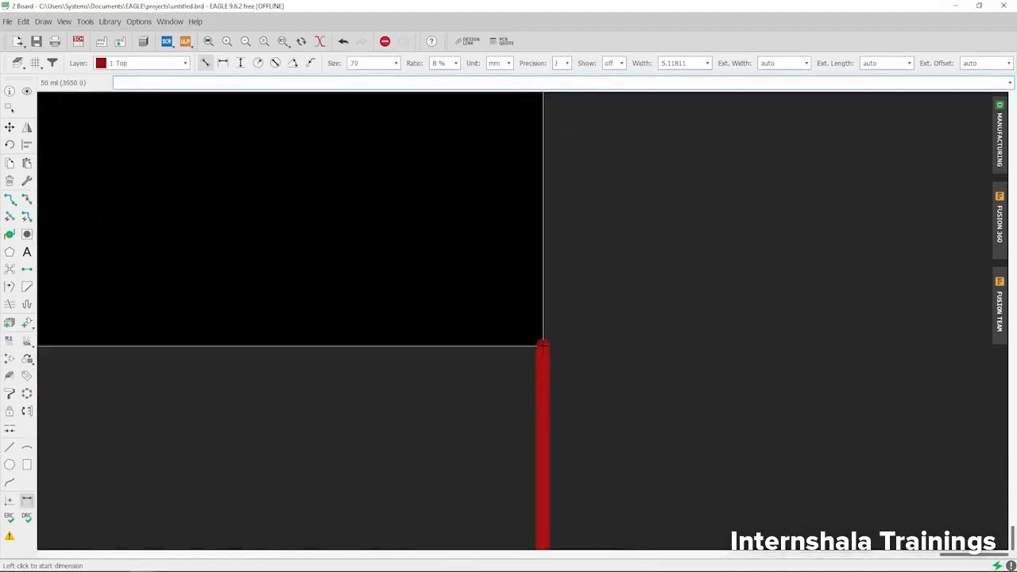
Step: Add an 80.00 mm height dimension along the board's right edge
left_click(543, 346)
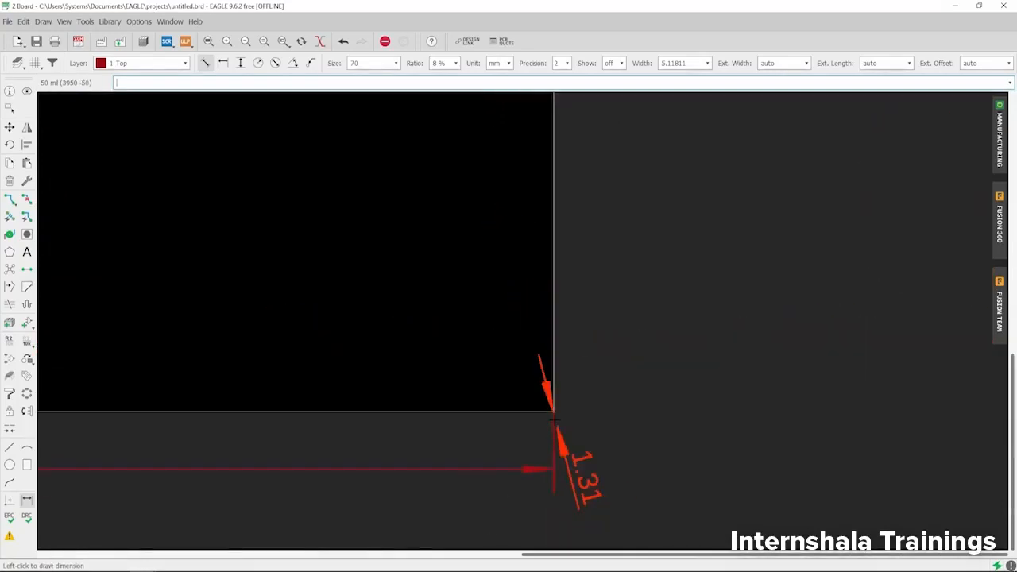
scroll(554, 413, "down", 4)
scroll(582, 270, "down", 3)
scroll(473, 226, "up", 7)
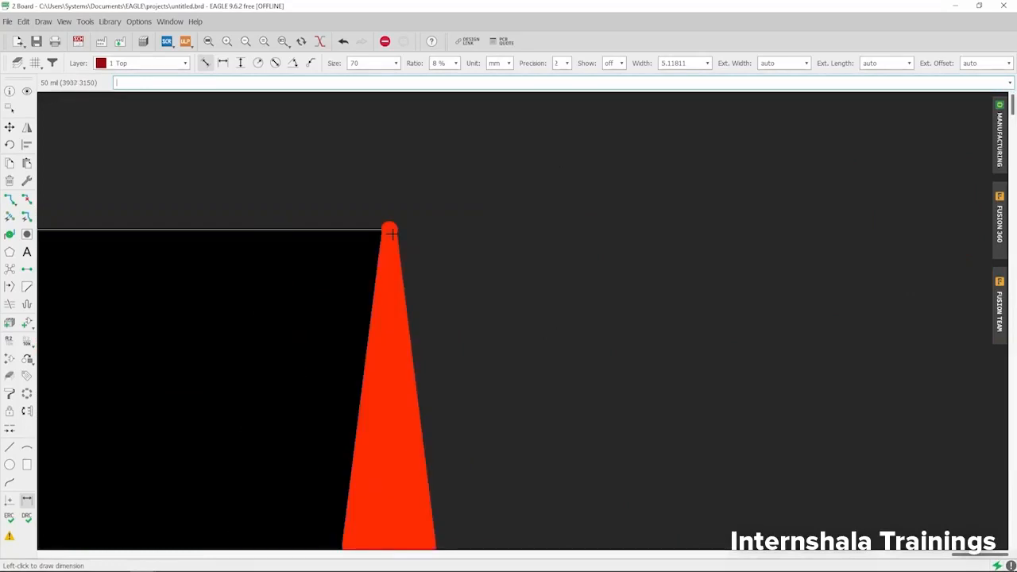
scroll(392, 233, "down", 5)
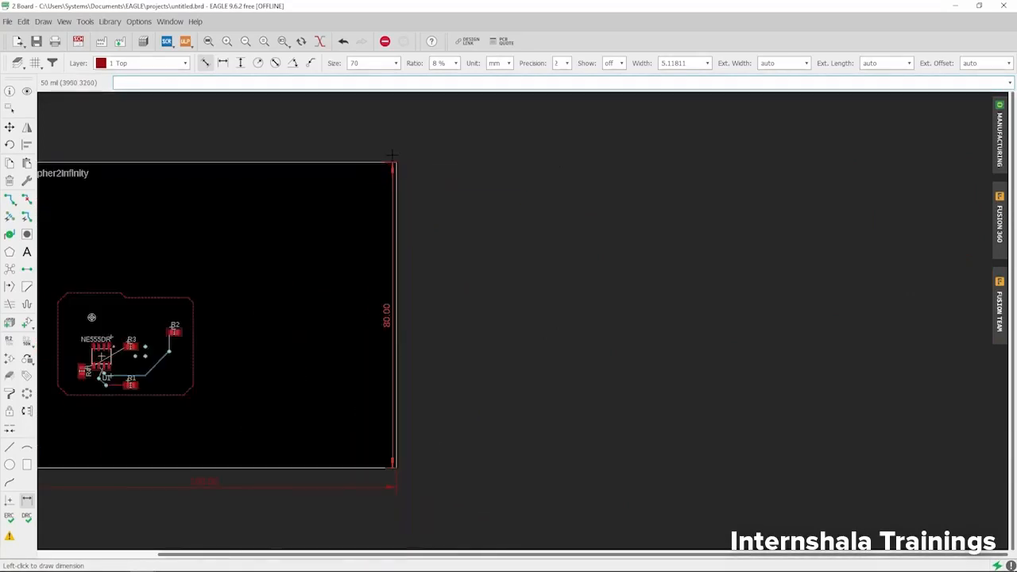
left_click(451, 219)
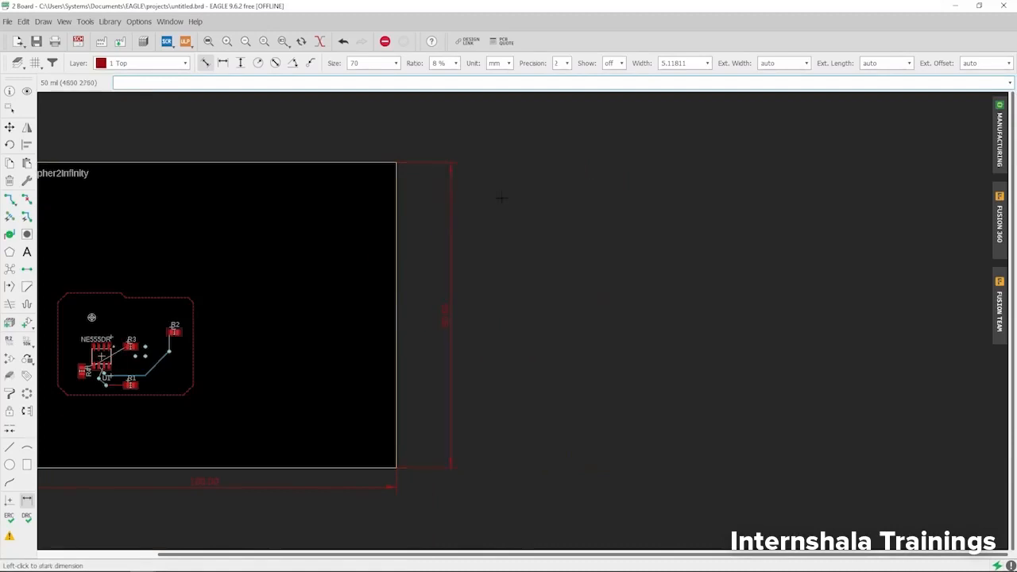
scroll(501, 199, "down", 3)
scroll(504, 207, "up", 2)
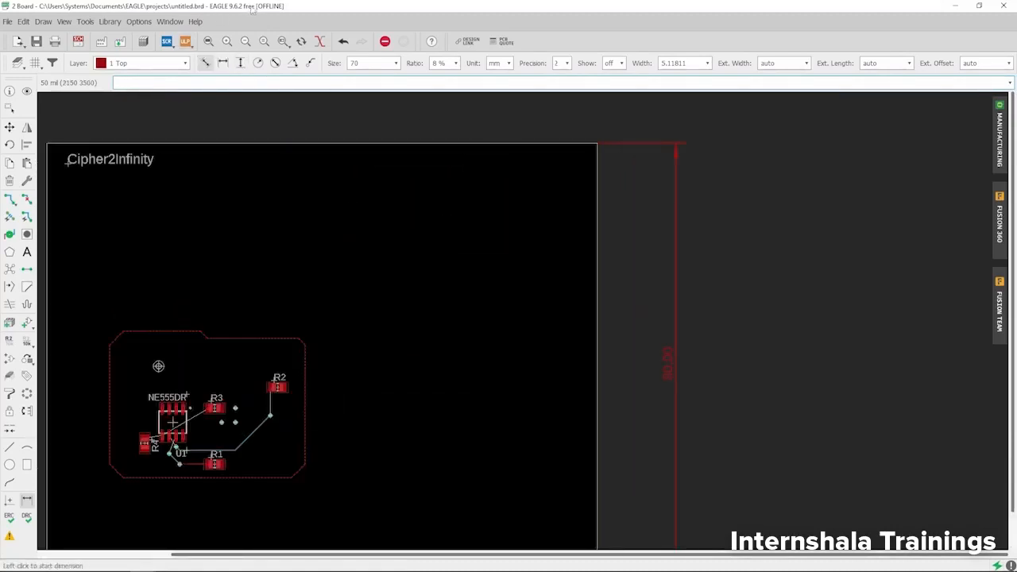
scroll(373, 115, "down", 3)
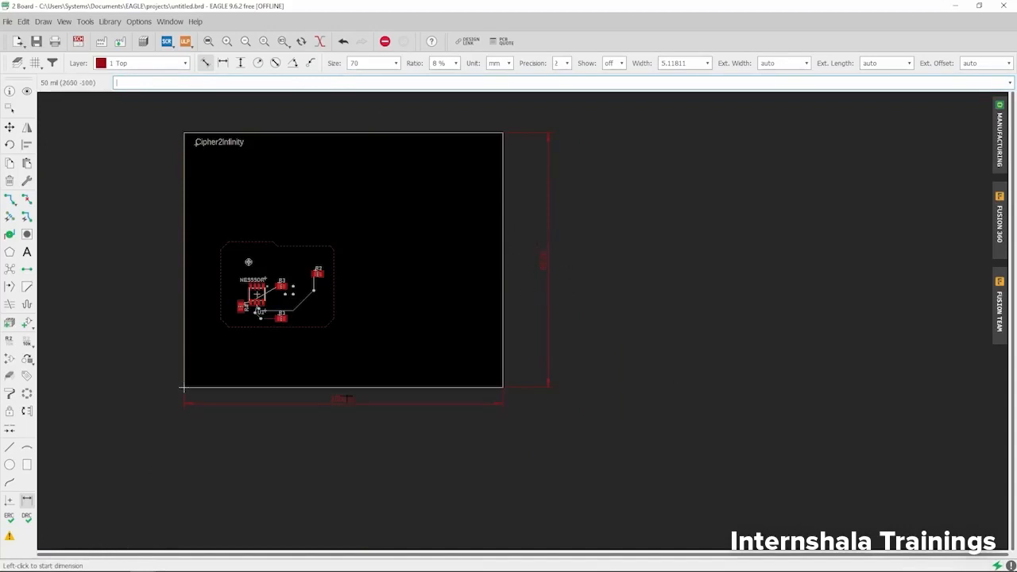
scroll(351, 286, "down", 2)
scroll(303, 329, "up", 3)
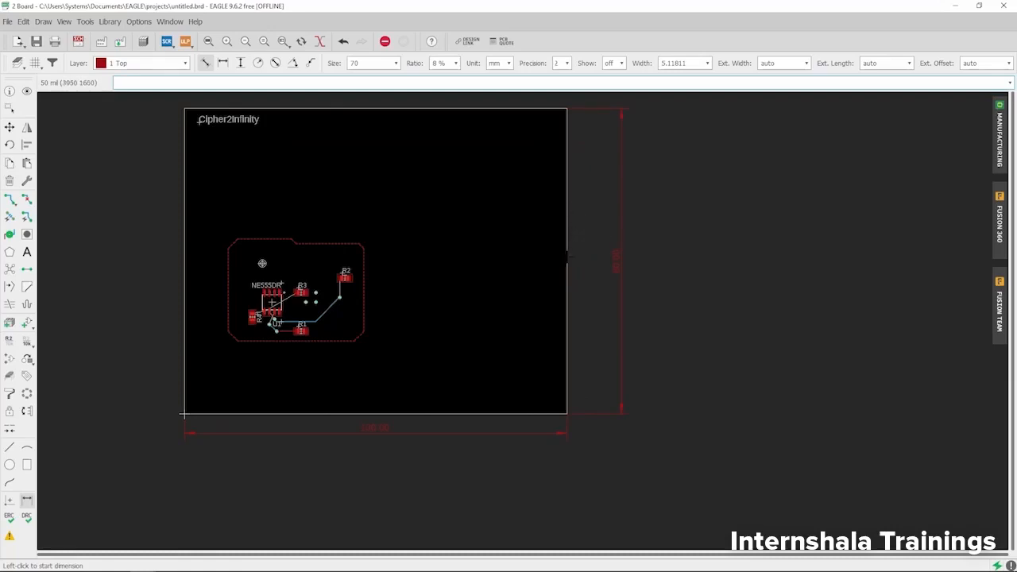
left_click(10, 127)
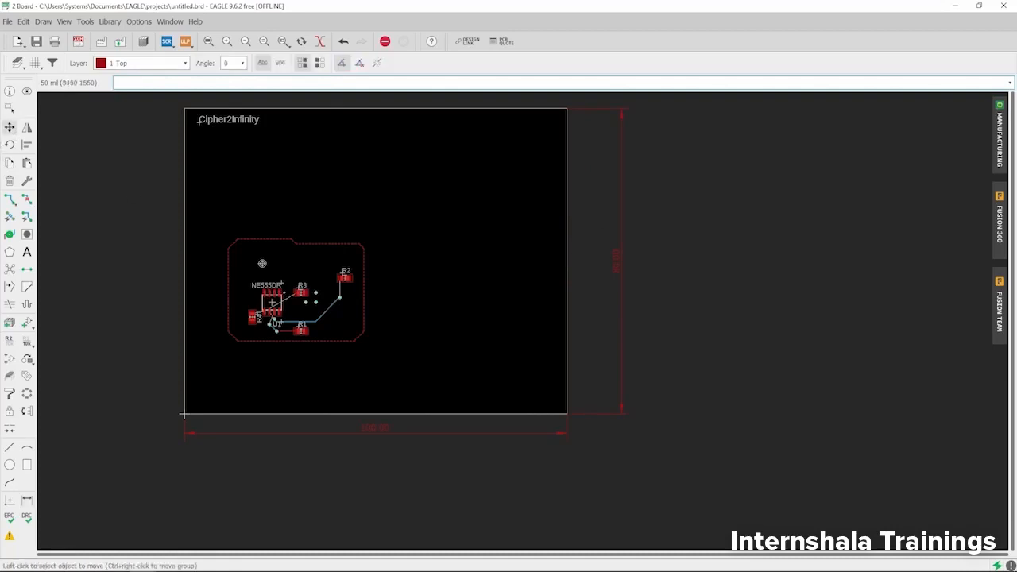
left_click_drag(567, 277, 766, 276)
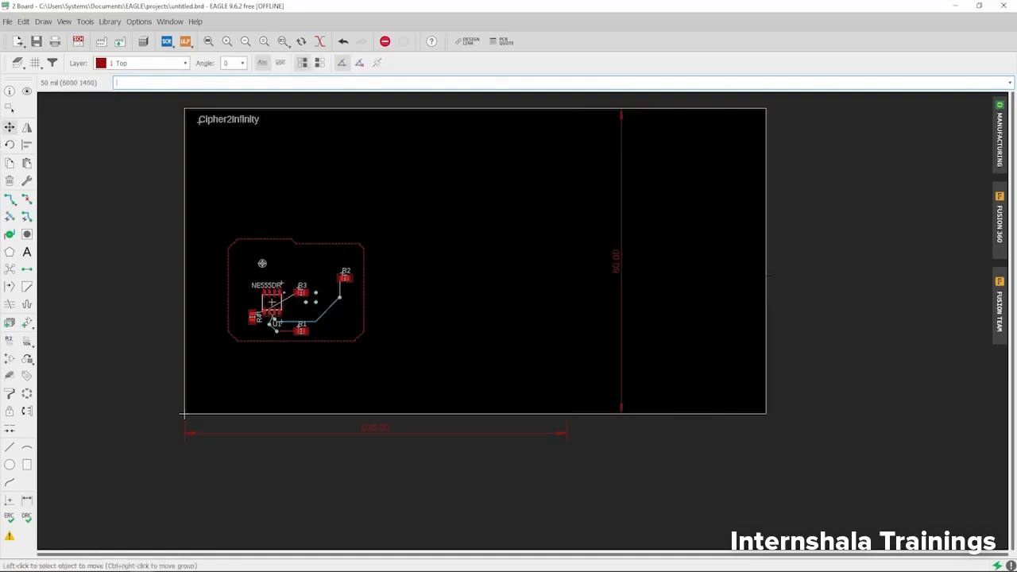
left_click(768, 293)
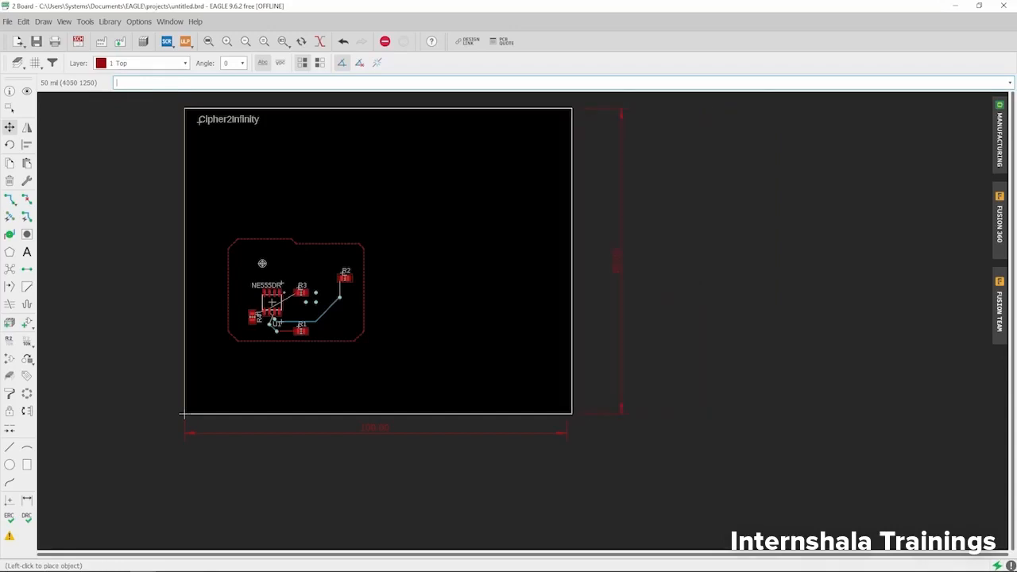
left_click(574, 292)
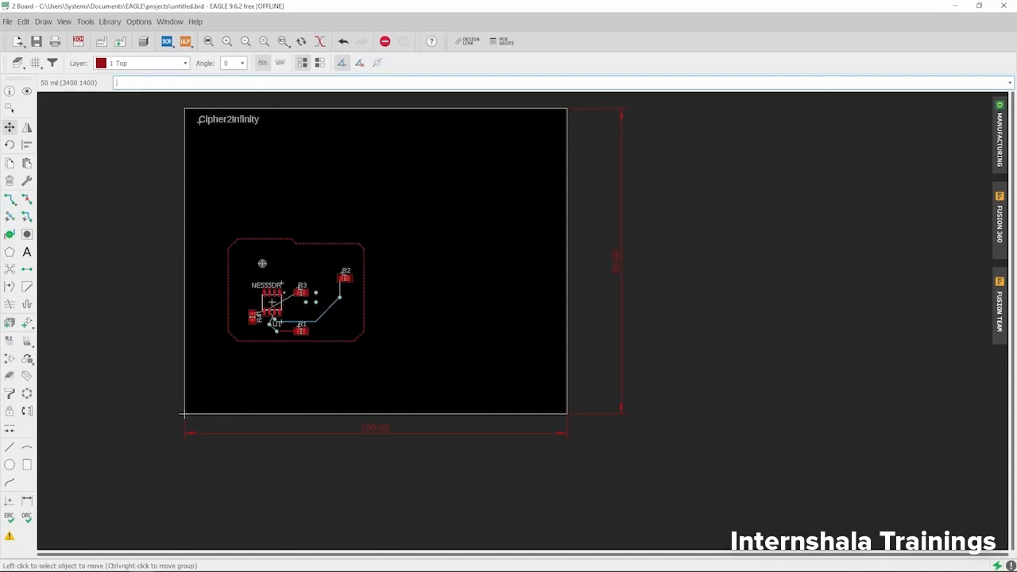
scroll(442, 275, "down", 1)
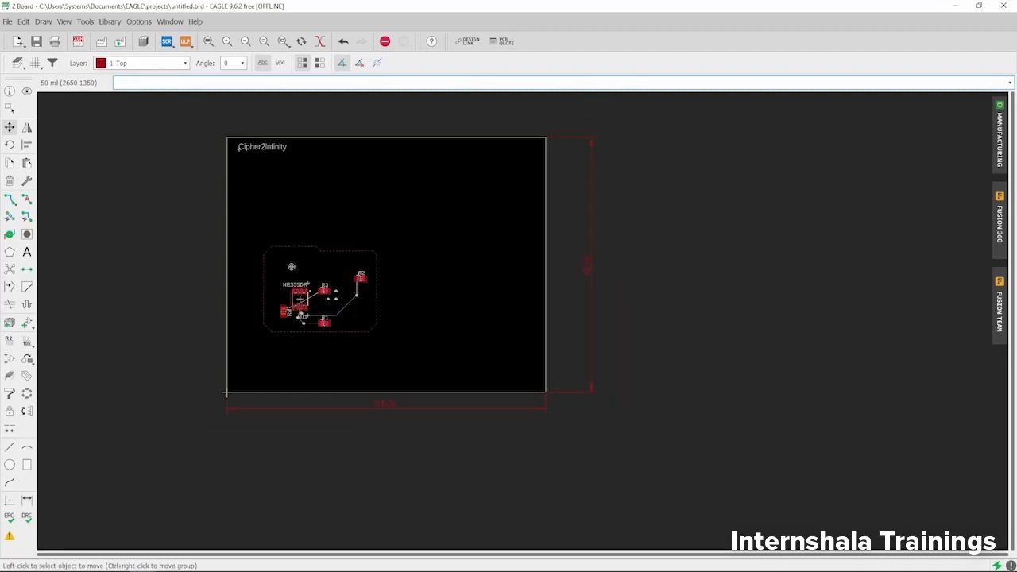
Step: Run ERC, review the 3 errors and 10 warnings, close the list and return to the board
left_click(9, 517)
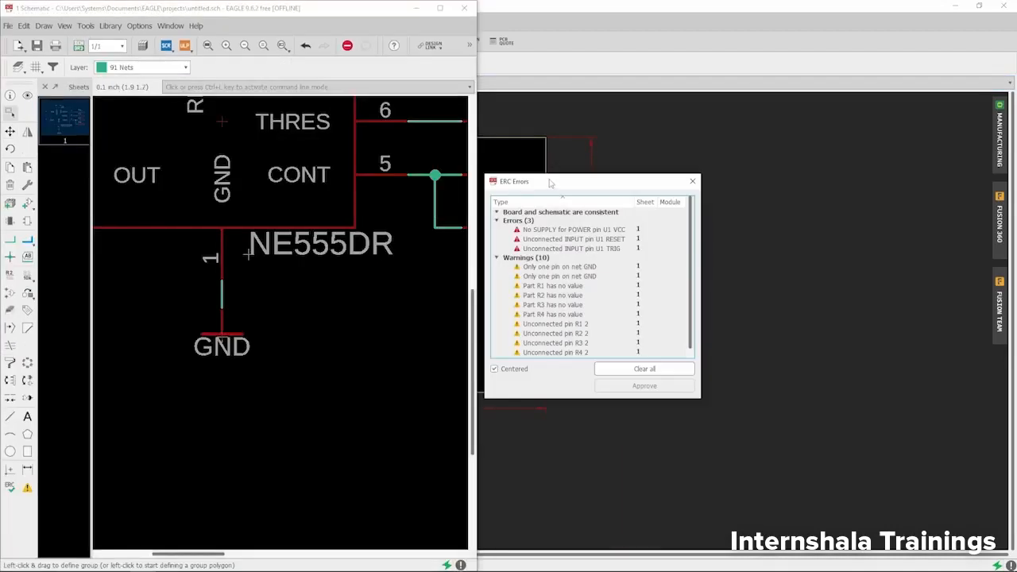
left_click_drag(555, 182, 582, 133)
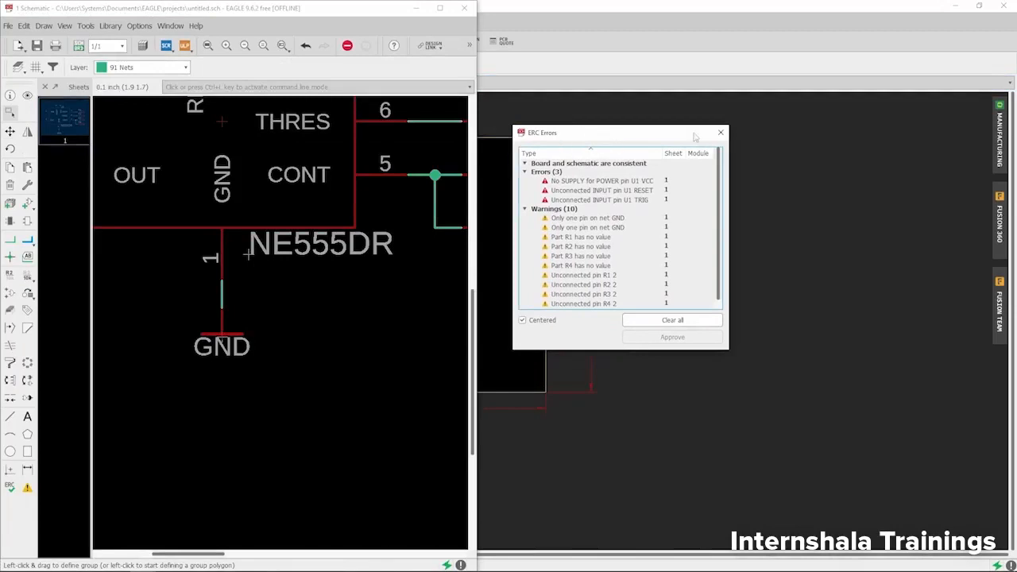
scroll(307, 304, "down", 2)
scroll(310, 306, "down", 1)
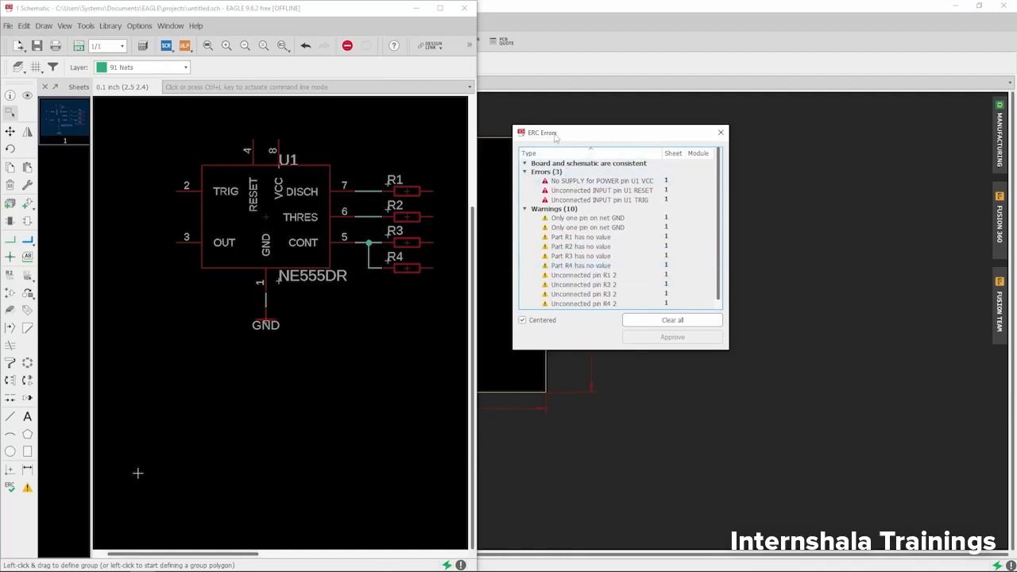
left_click(720, 132)
left_click(654, 5)
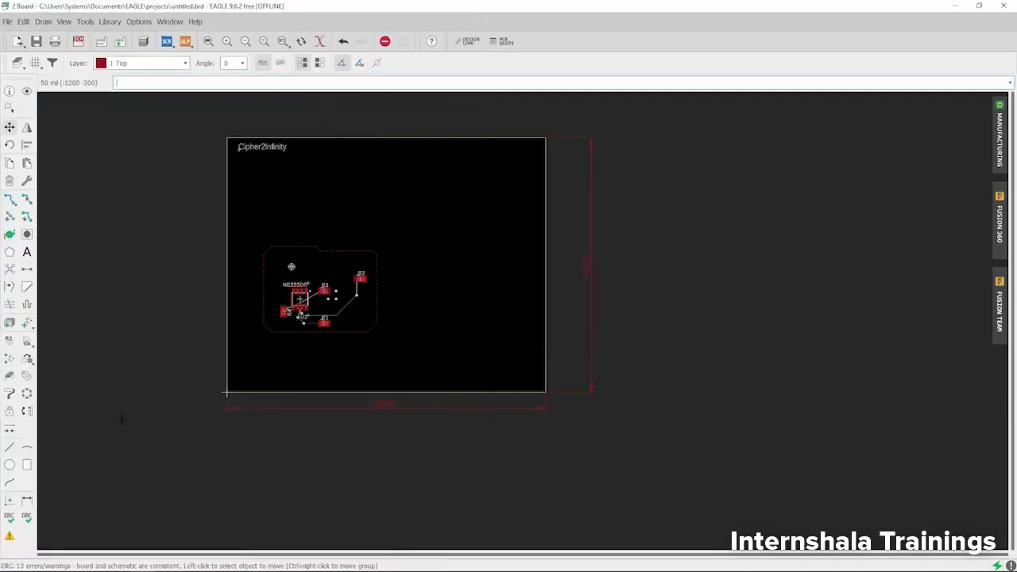
Step: Open the DRC dialog and move it to the screen centre
left_click(28, 520)
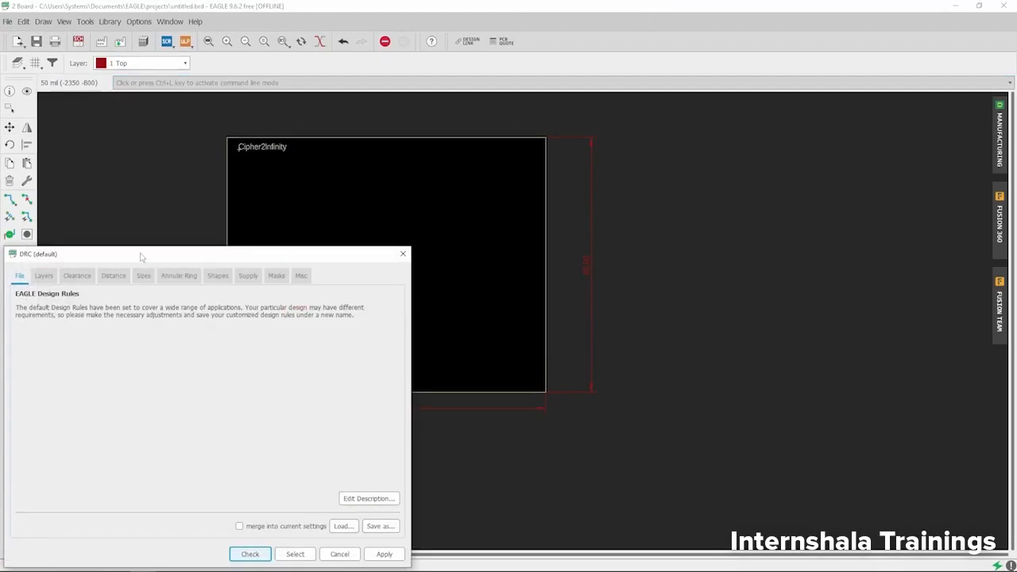
left_click_drag(140, 257, 362, 116)
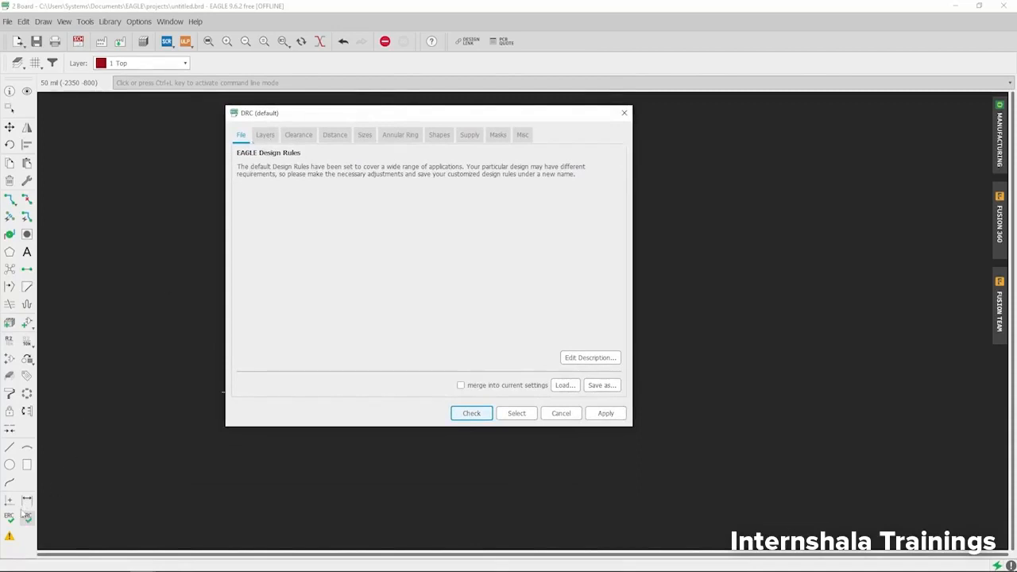
left_click(243, 134)
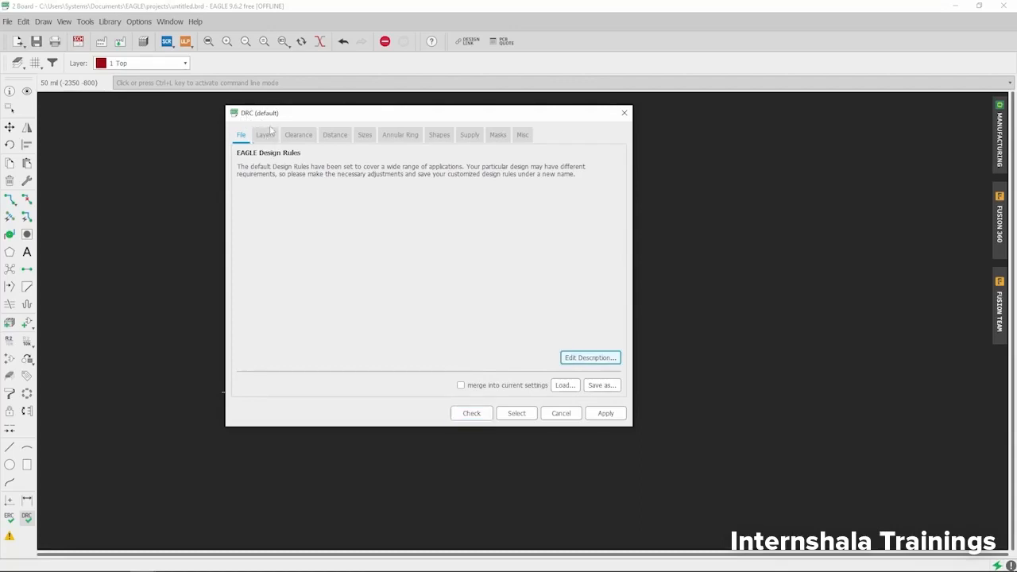
Step: Browse the Layers, Clearance, Distance, Sizes, Shapes, Supply, Masks and Misc tabs, ending on Clearance's 6 mil rules
left_click(265, 135)
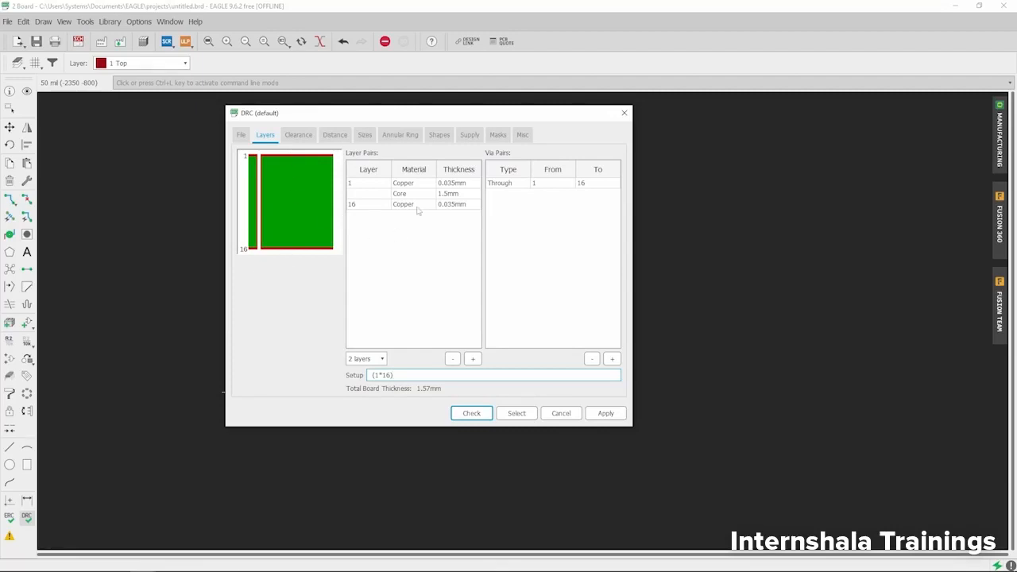
left_click(299, 137)
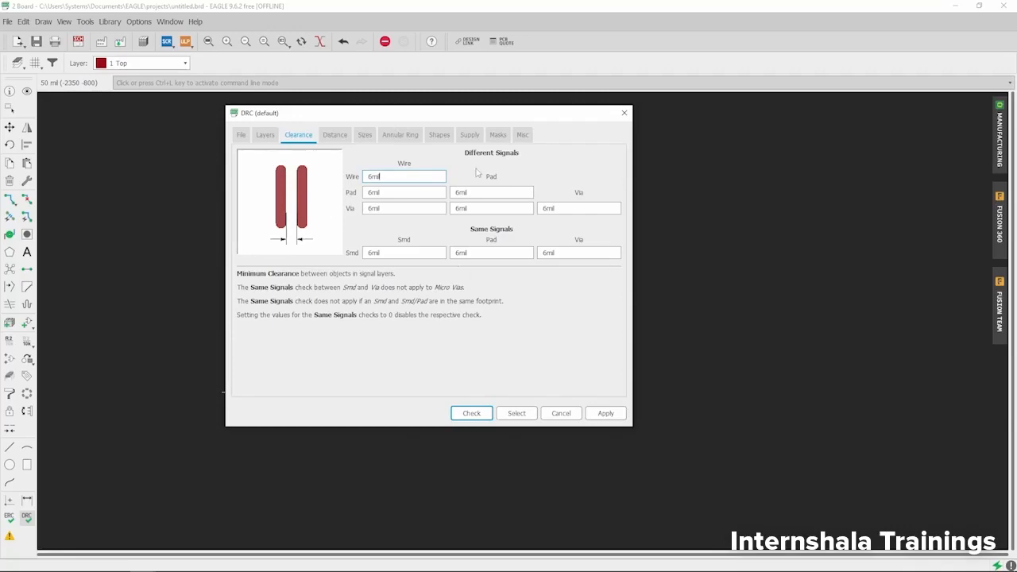
left_click(334, 135)
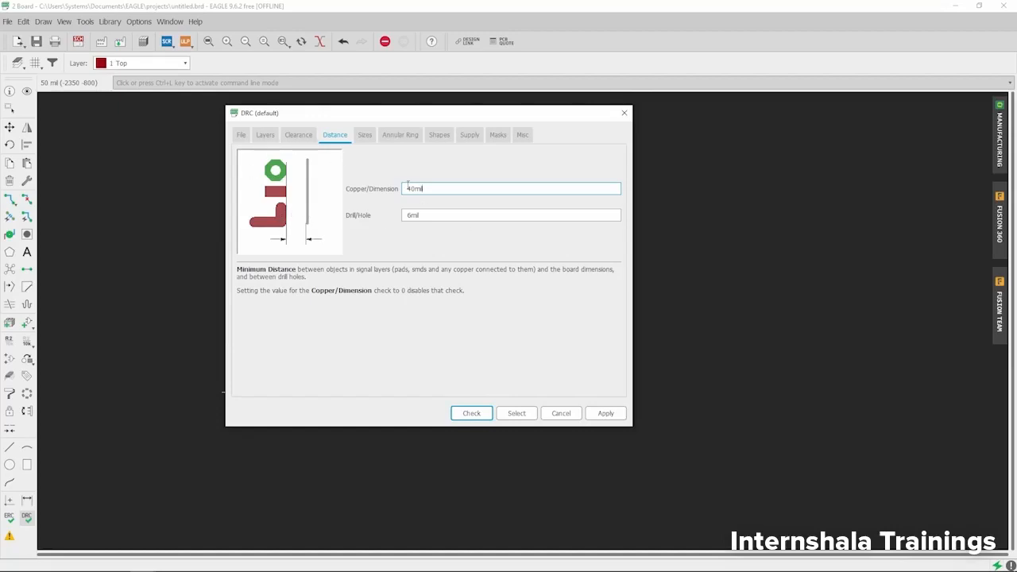
left_click(365, 135)
left_click(399, 136)
left_click(439, 135)
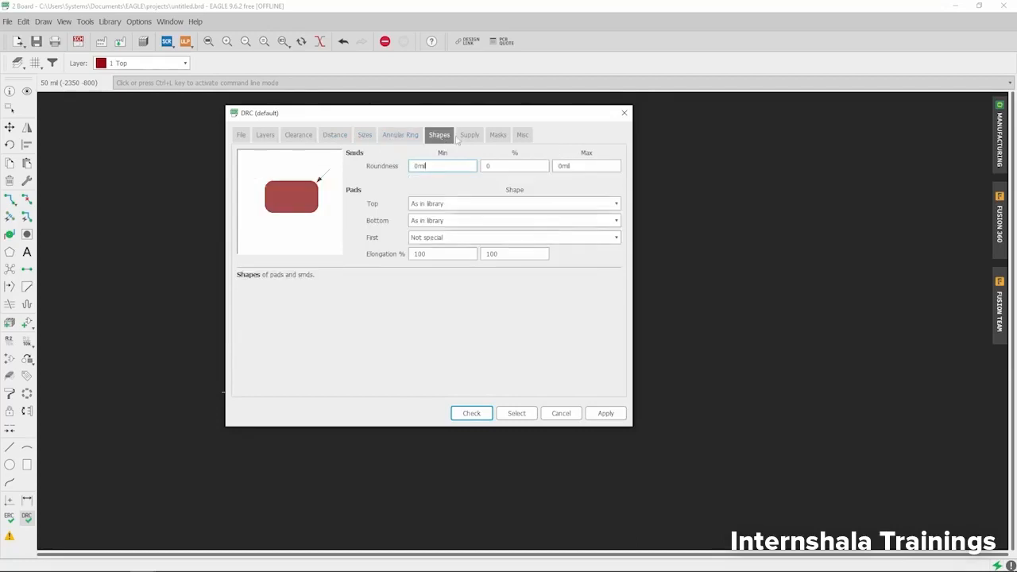
left_click(469, 135)
left_click(499, 136)
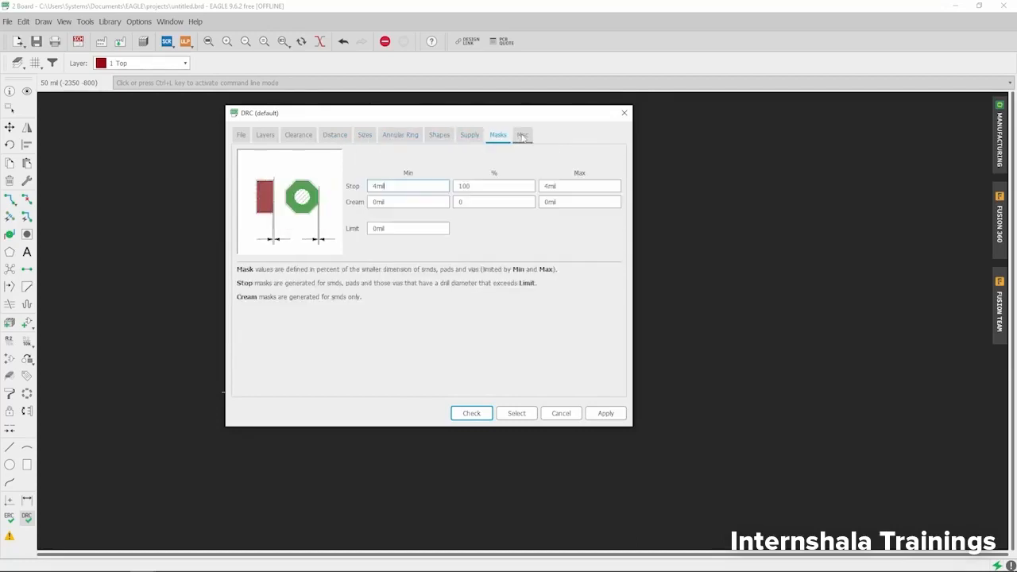
left_click(522, 135)
left_click(469, 136)
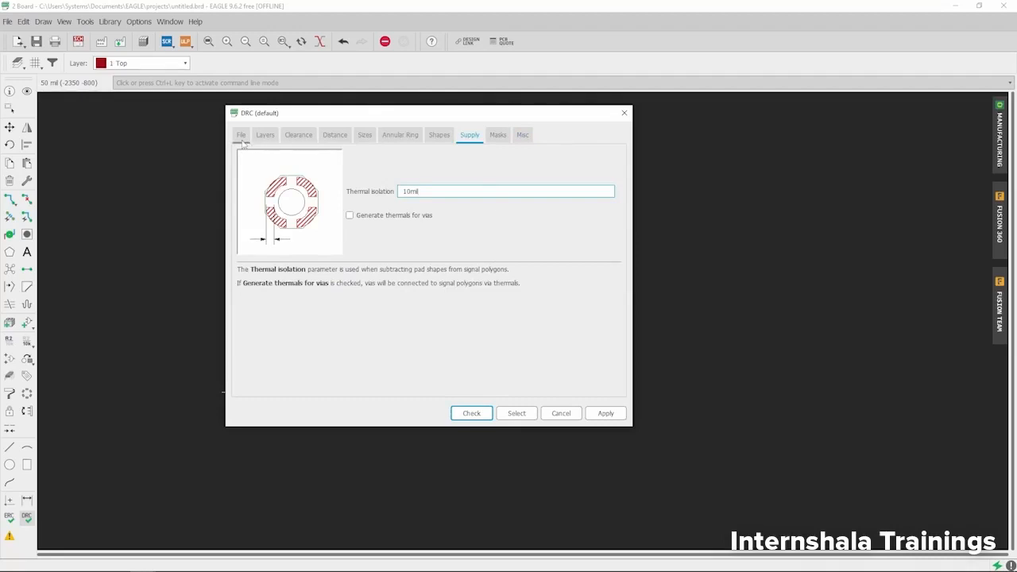
left_click(299, 135)
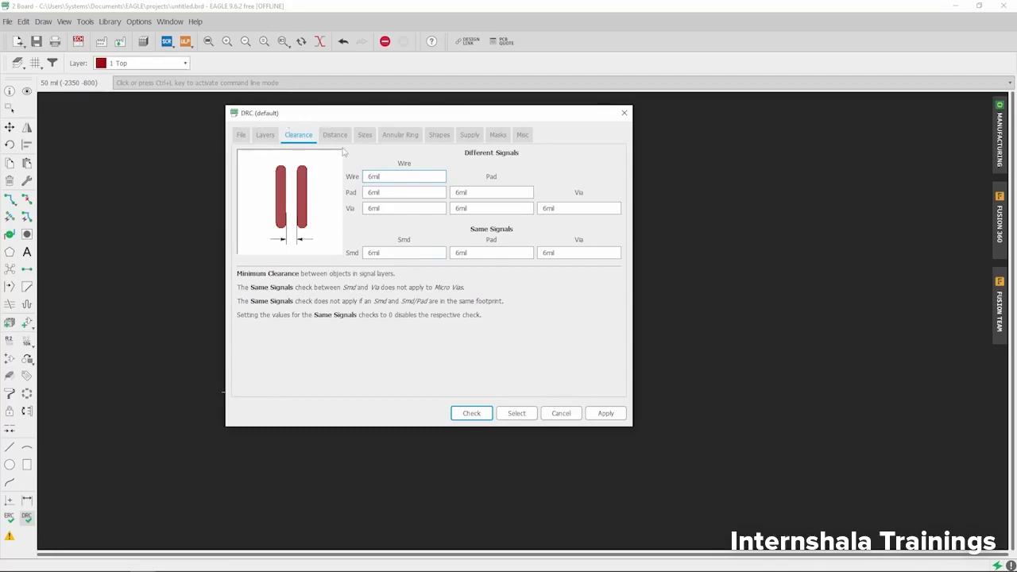
Step: Close the DRC rules, then open the DRC errors and expand the five Airwire errors
left_click(623, 115)
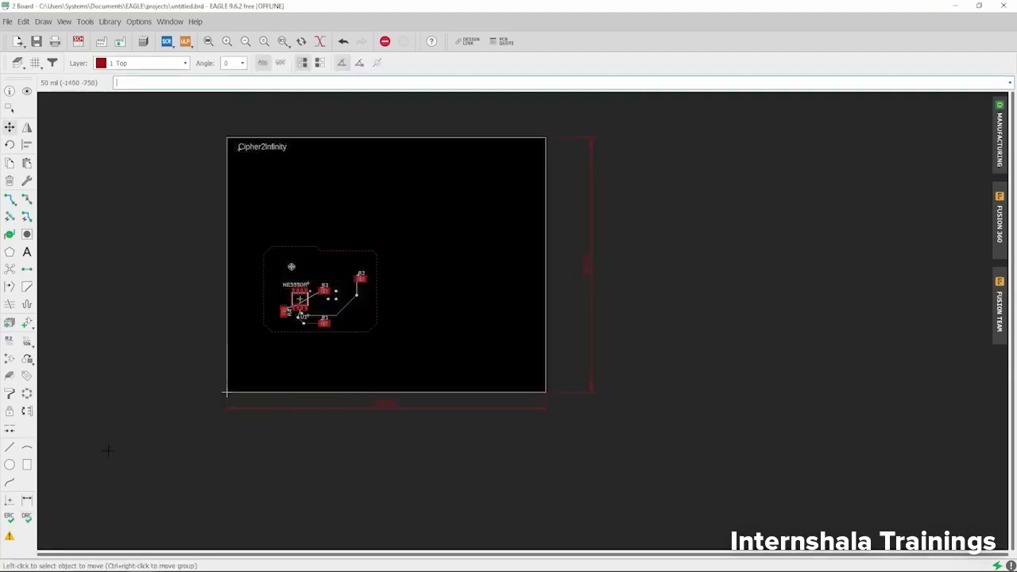
left_click(9, 538)
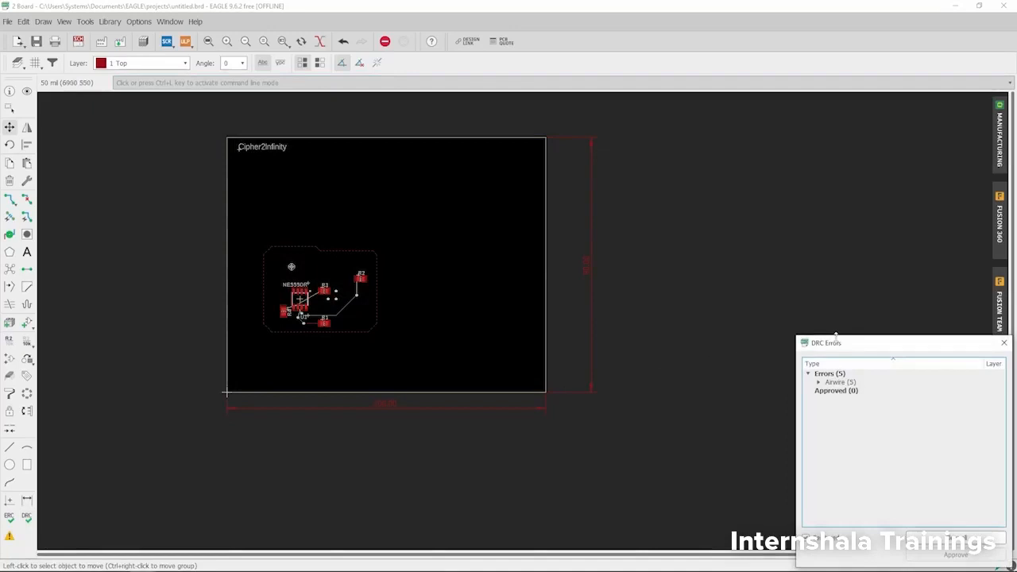
left_click_drag(844, 342, 546, 156)
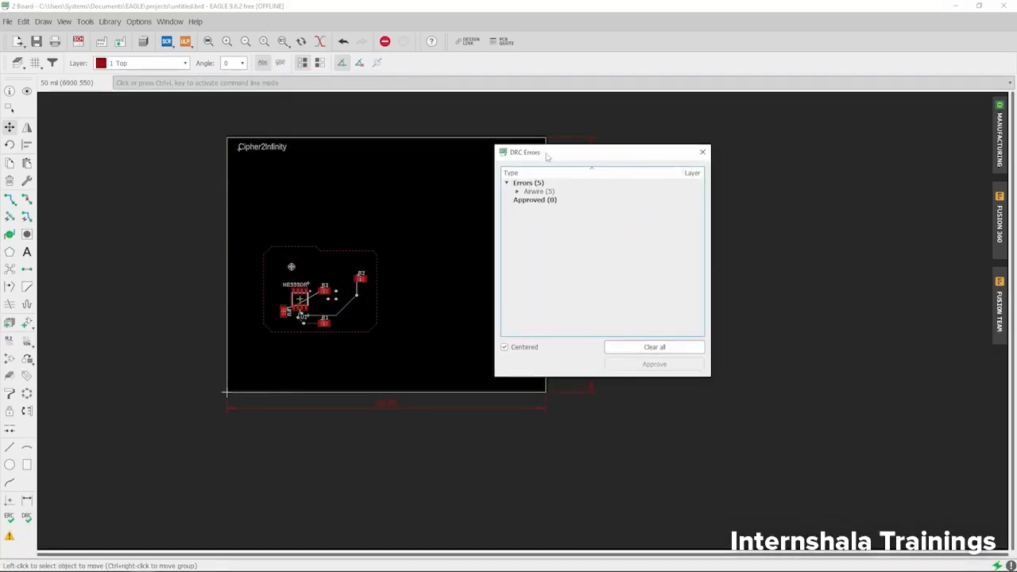
left_click(517, 192)
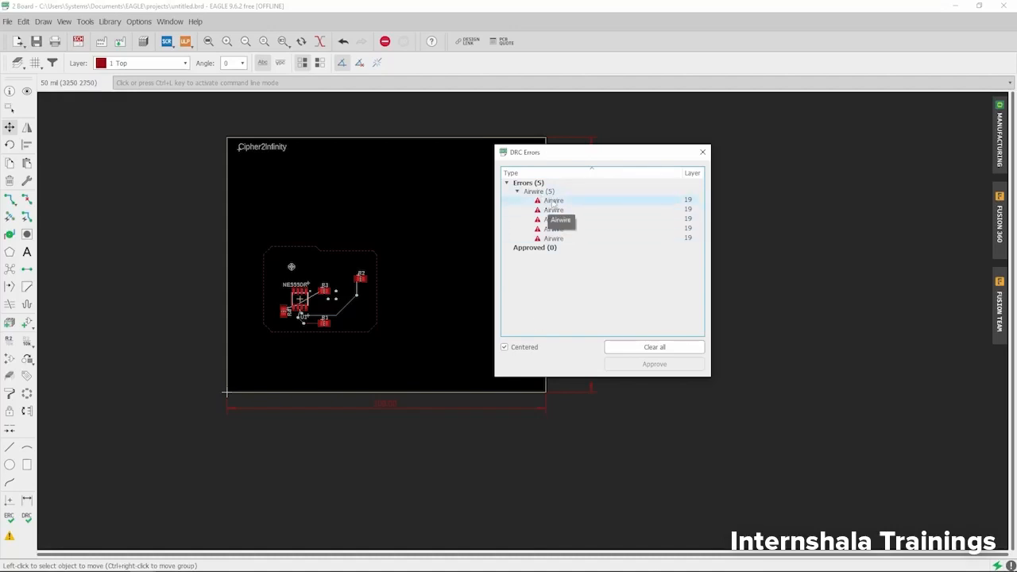
scroll(300, 316, "up", 3)
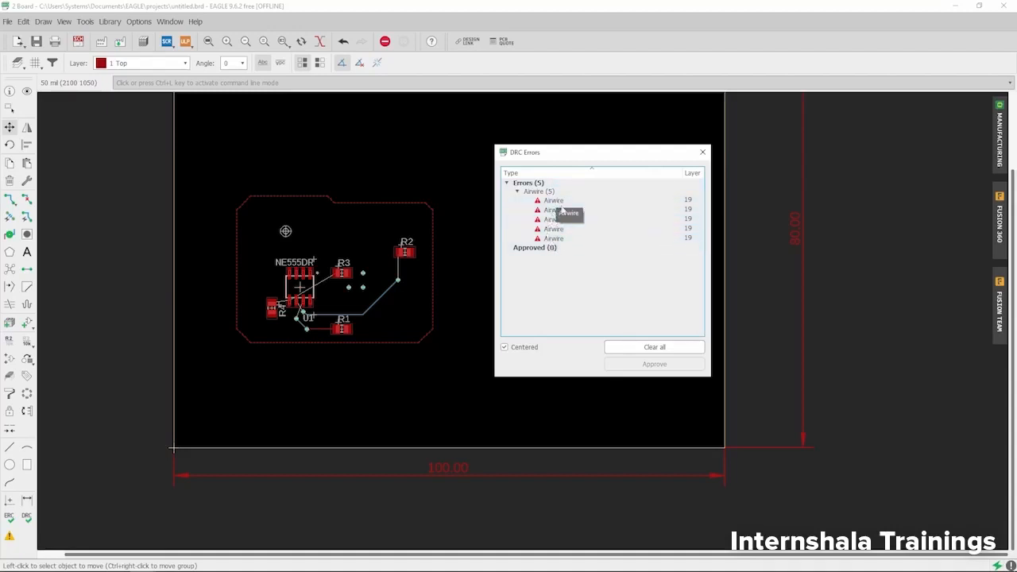
left_click(702, 151)
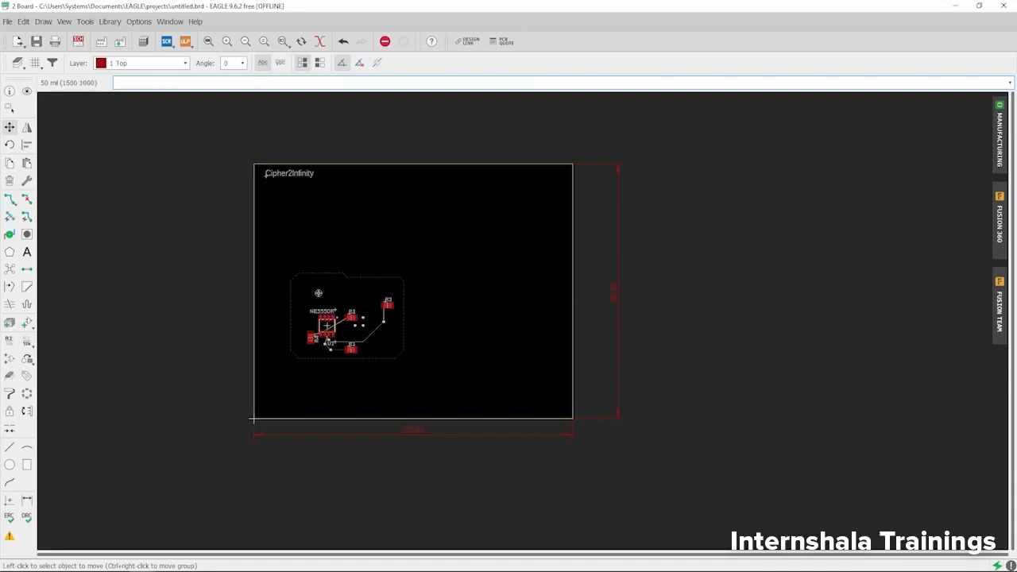
scroll(388, 345, "up", 3)
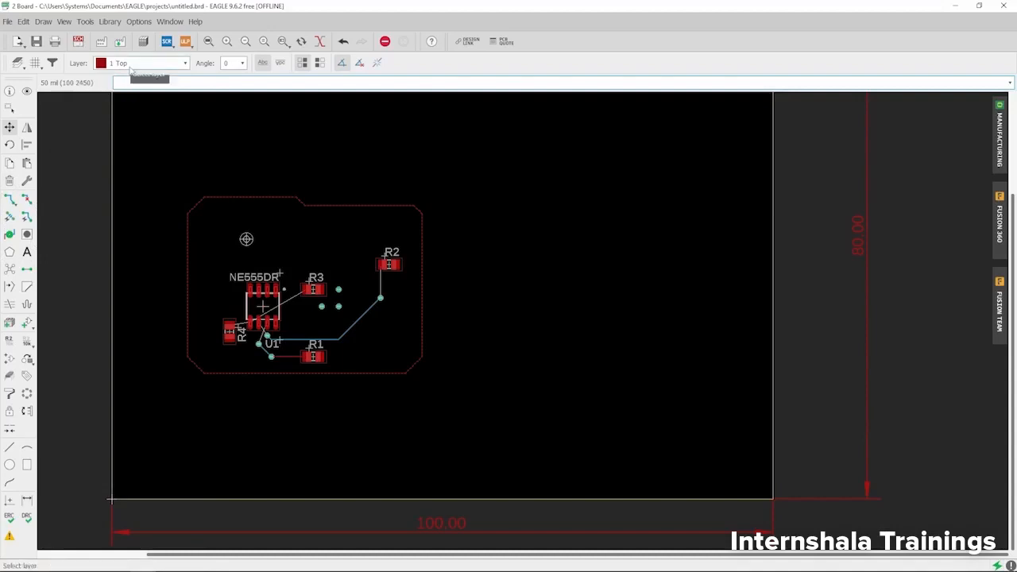
left_click(130, 64)
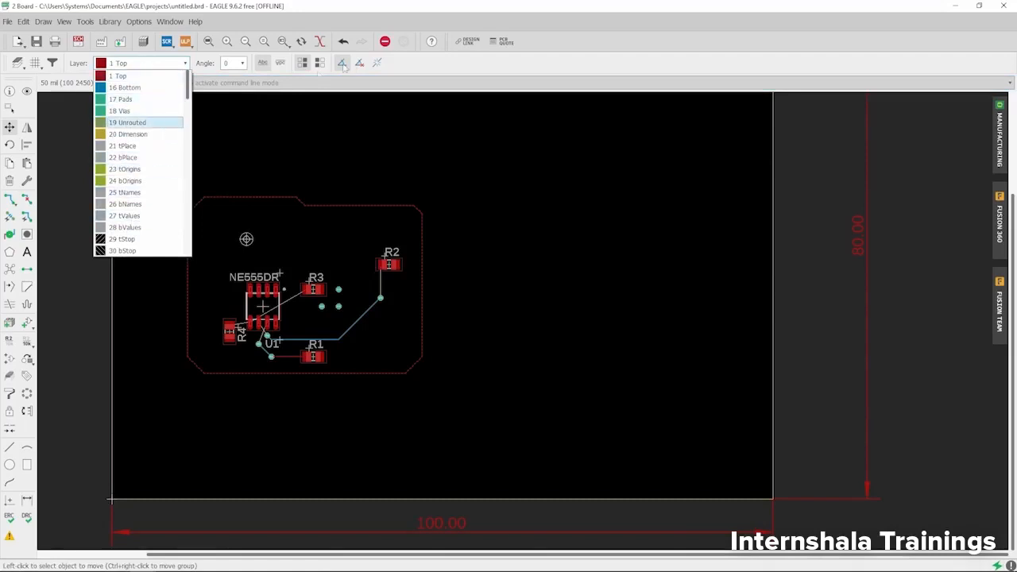
left_click(411, 69)
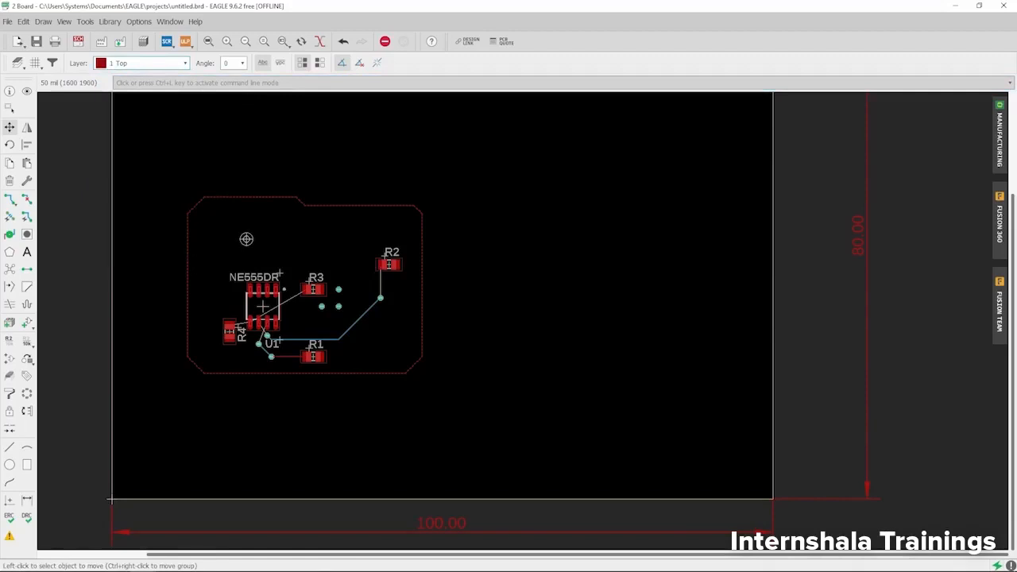